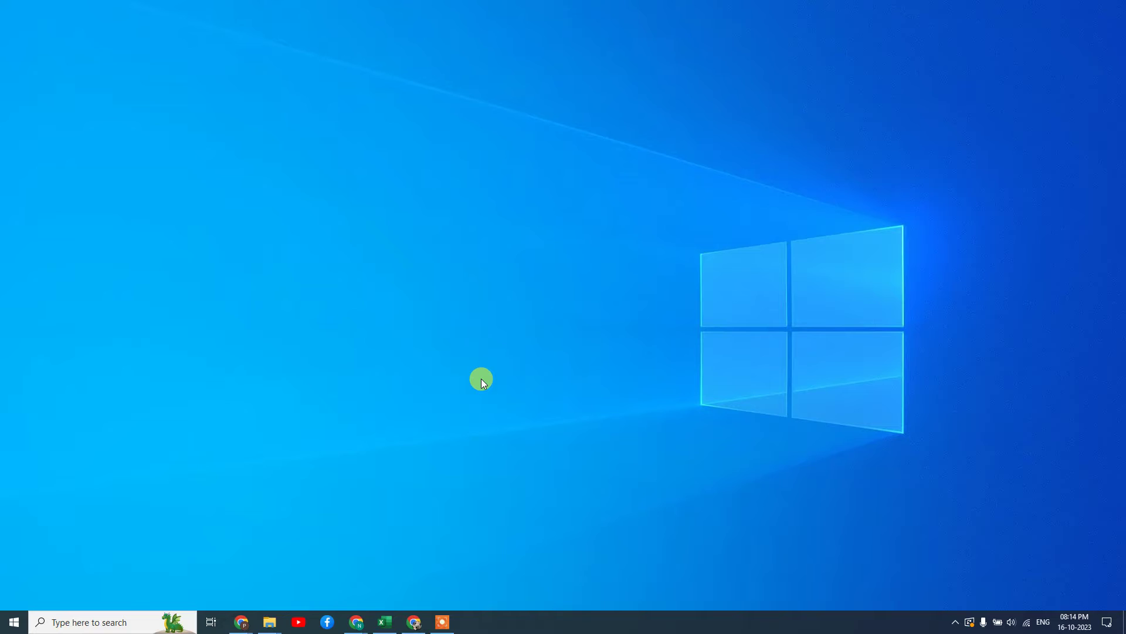
Refresh the Windows desktop from its right-click menu
right_click(572, 150)
click(595, 183)
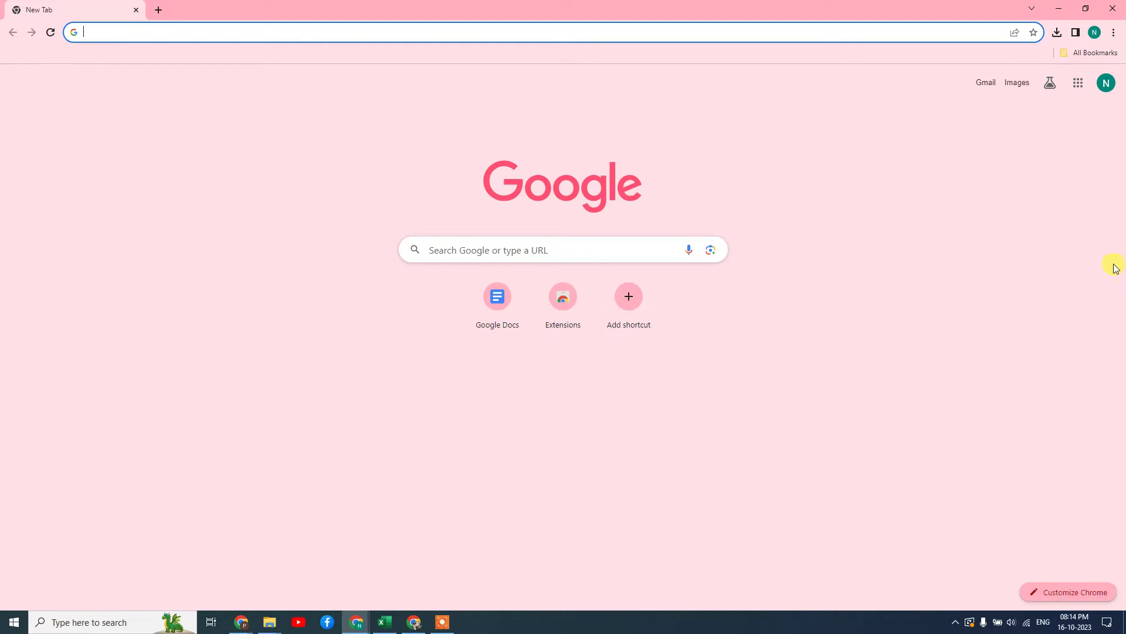
Check the signed-in account, then open Google Docs from the Google apps grid
click(1102, 98)
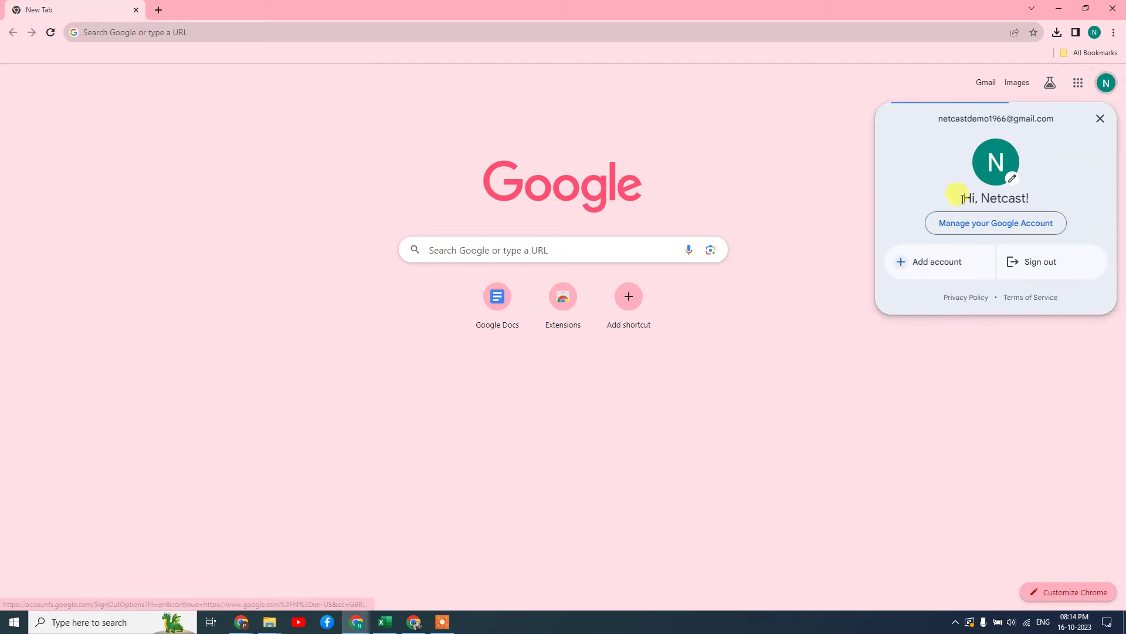
click(744, 115)
click(1083, 86)
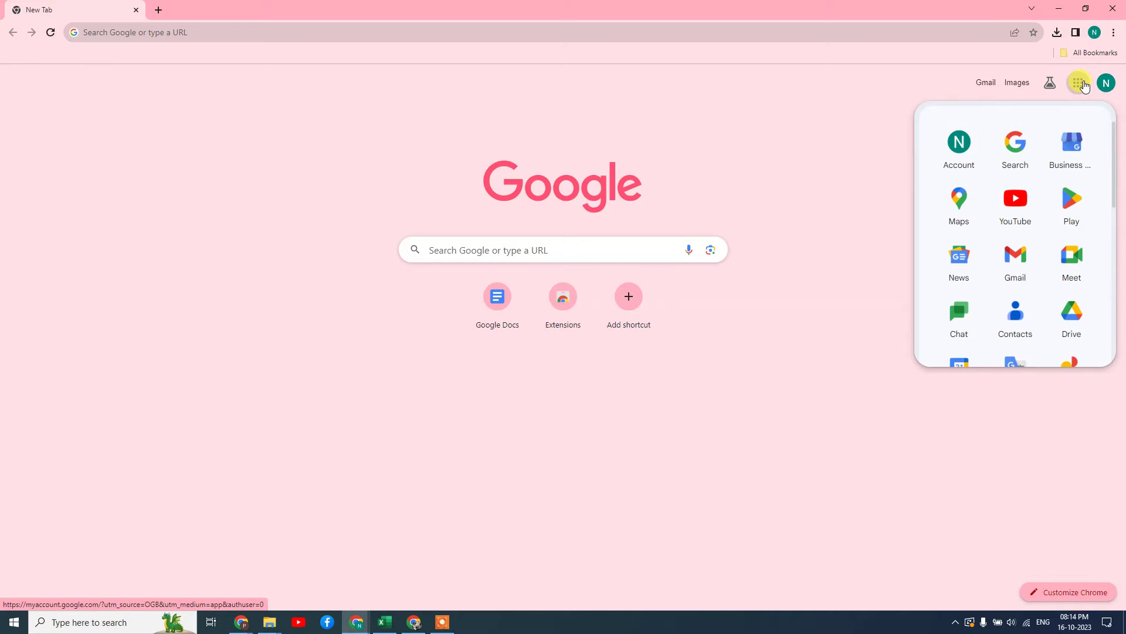
scroll(1027, 244, down, 4)
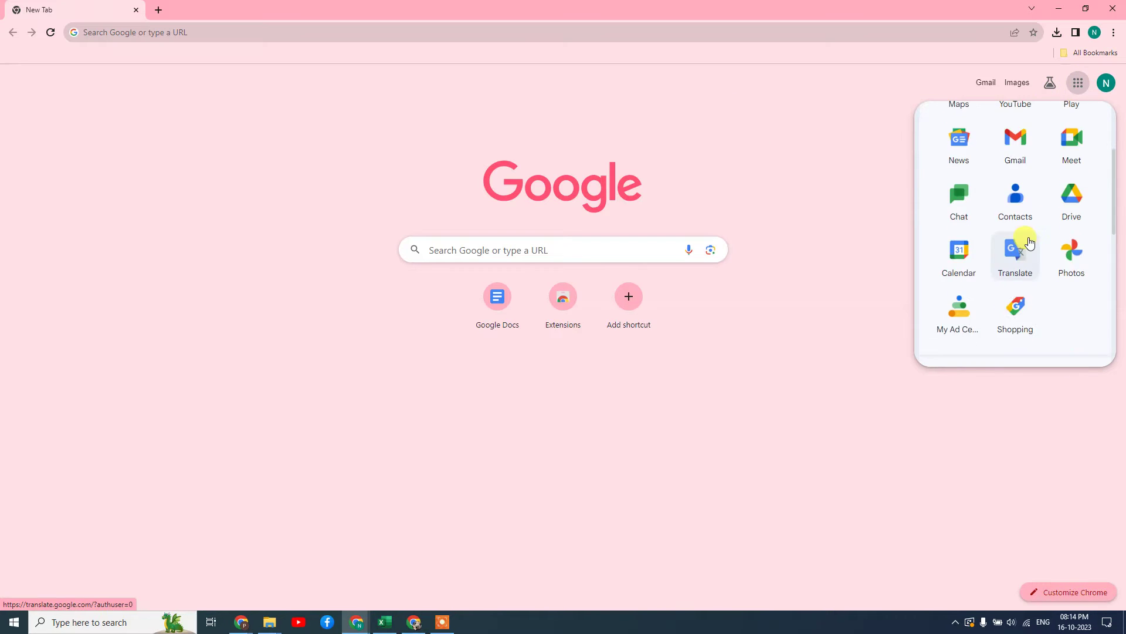
scroll(1027, 242, down, 2)
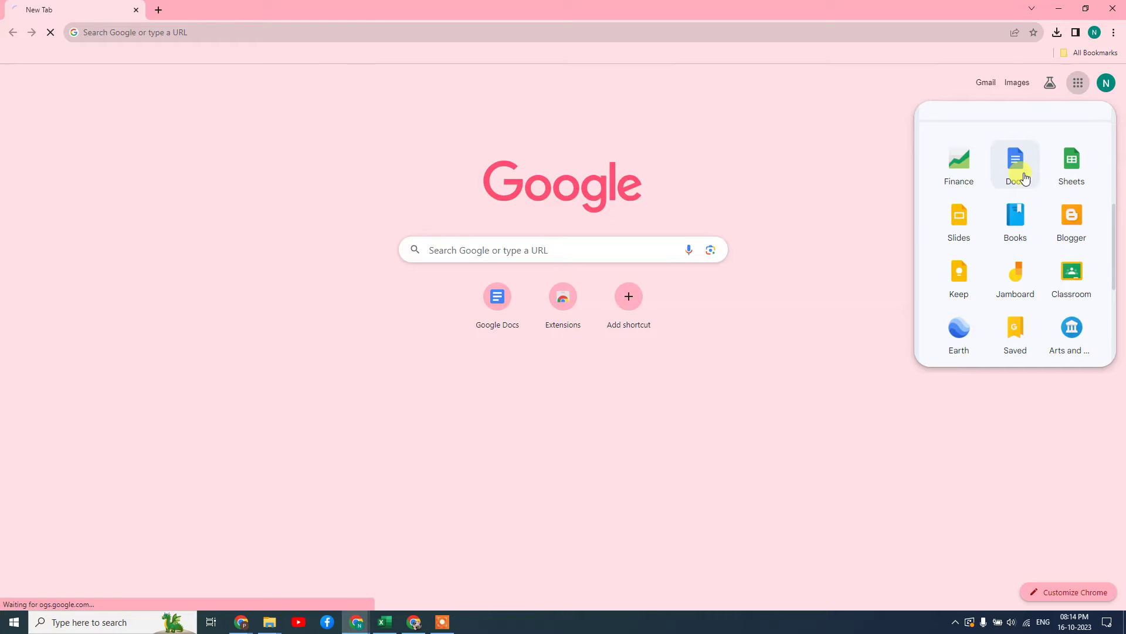
click(1022, 173)
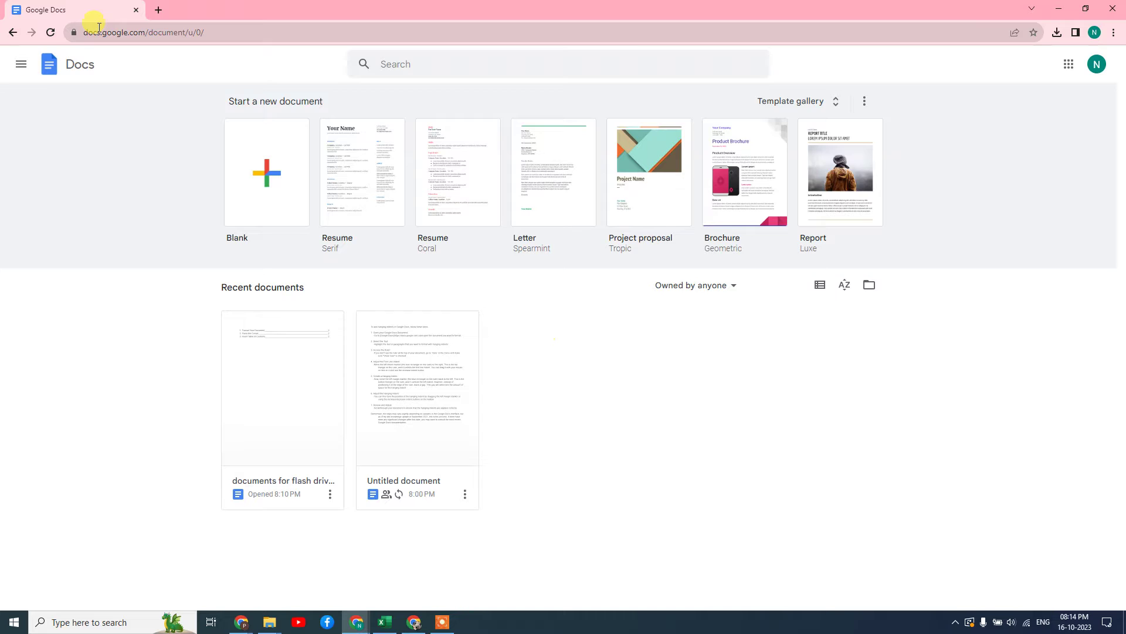
Open Google Drive from the apps grid in a second browser tab
click(158, 11)
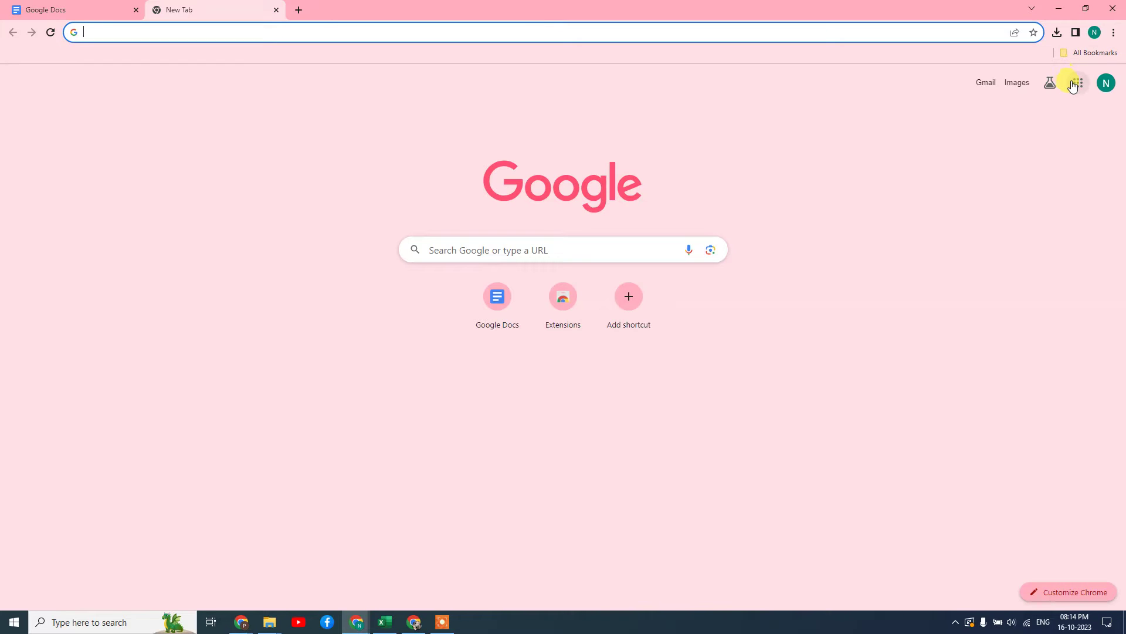
click(1077, 83)
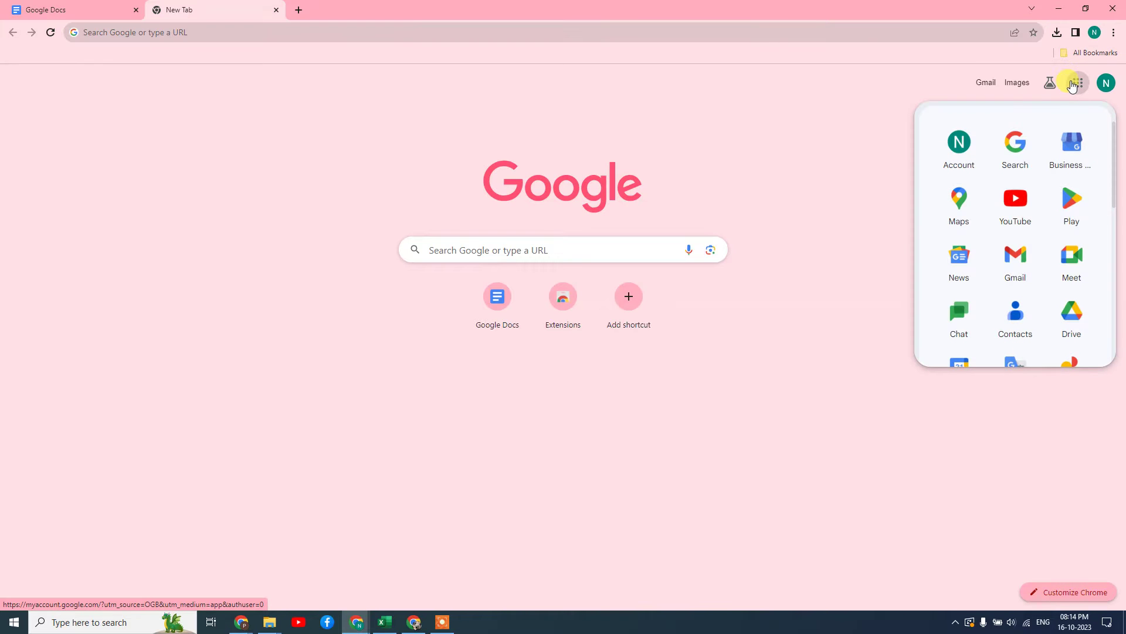
click(1074, 328)
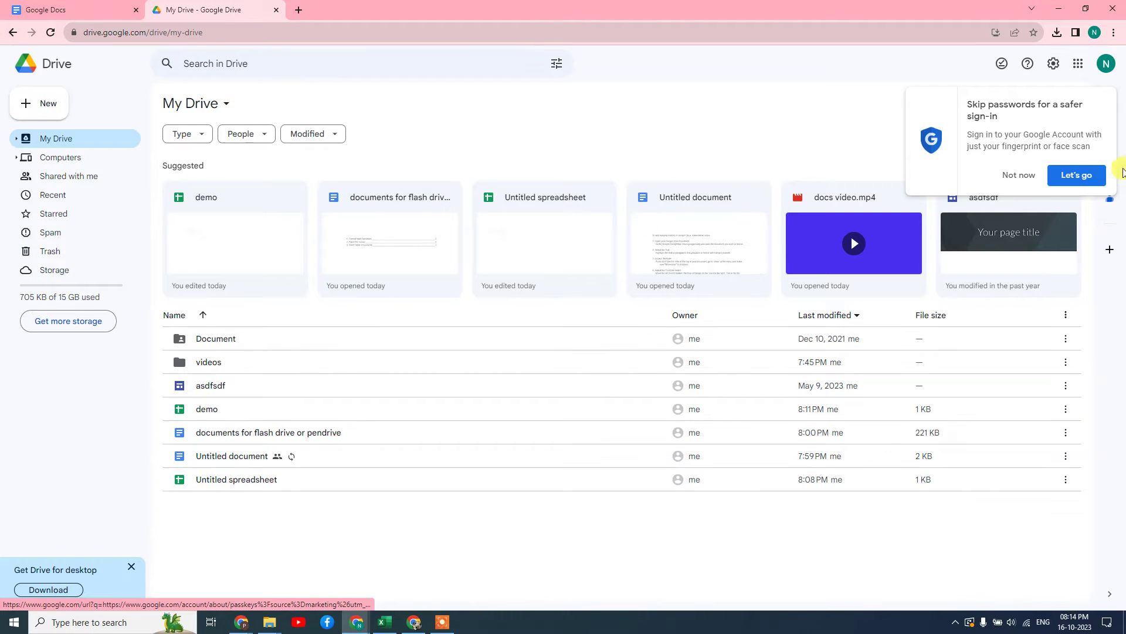
Dismiss the Skip passwords prompt and open the Search in Drive box, glancing at the Docs tab
click(1019, 175)
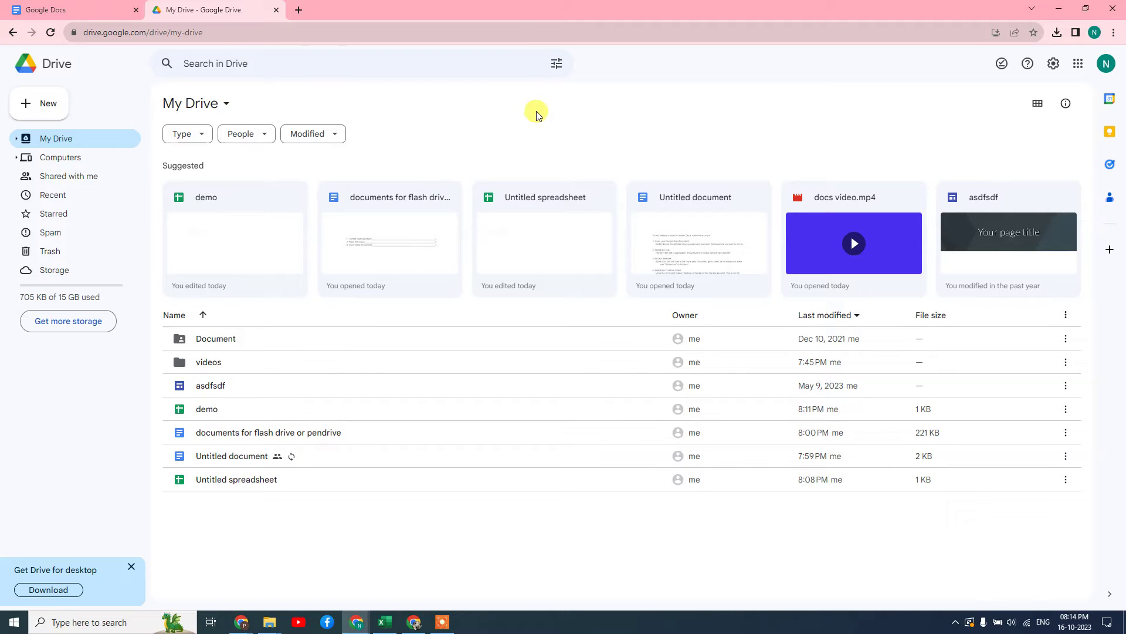
click(315, 58)
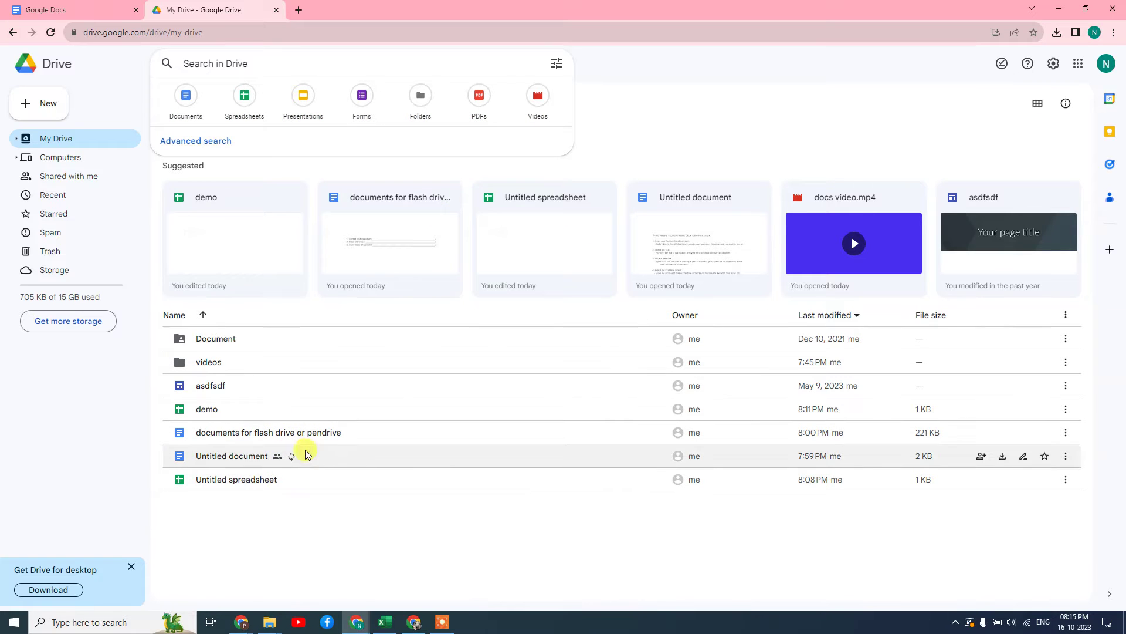
click(71, 9)
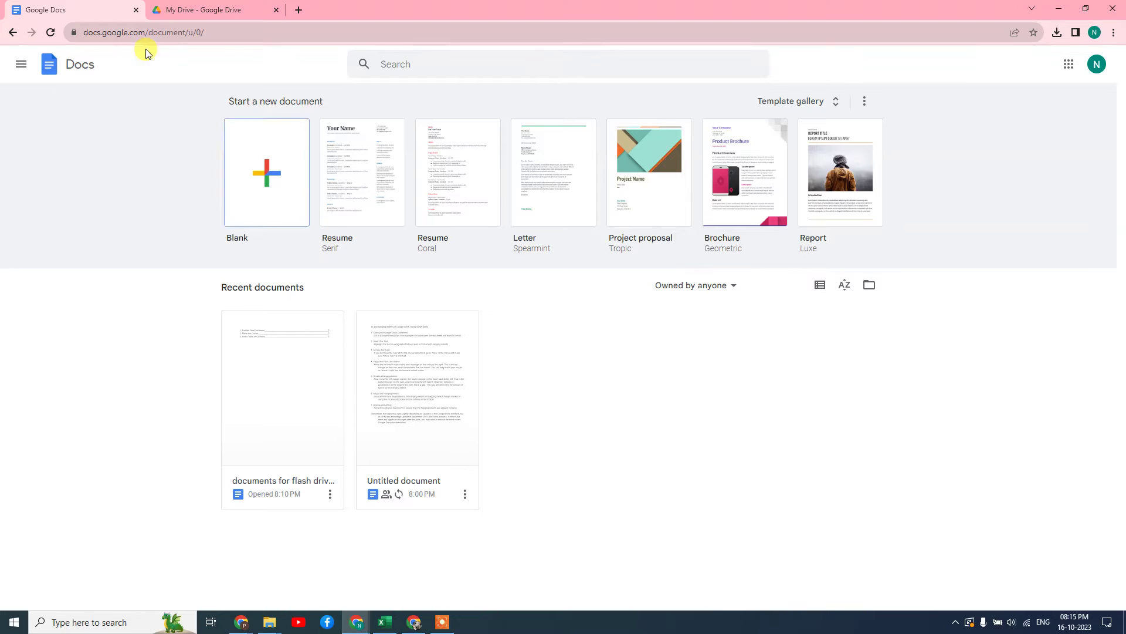
click(217, 7)
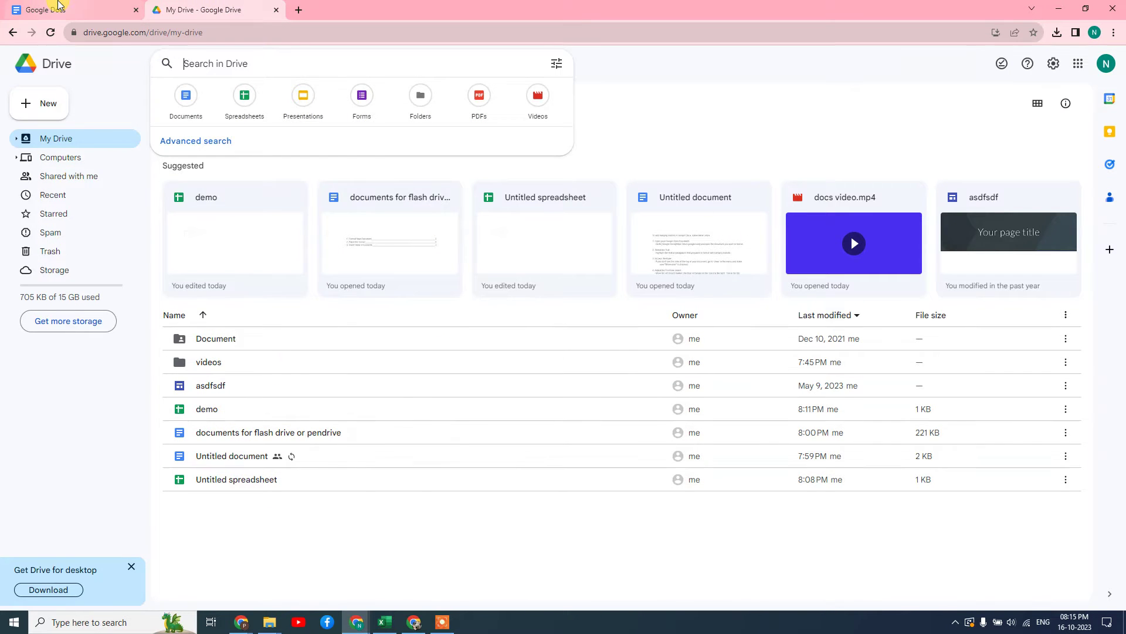
click(59, 9)
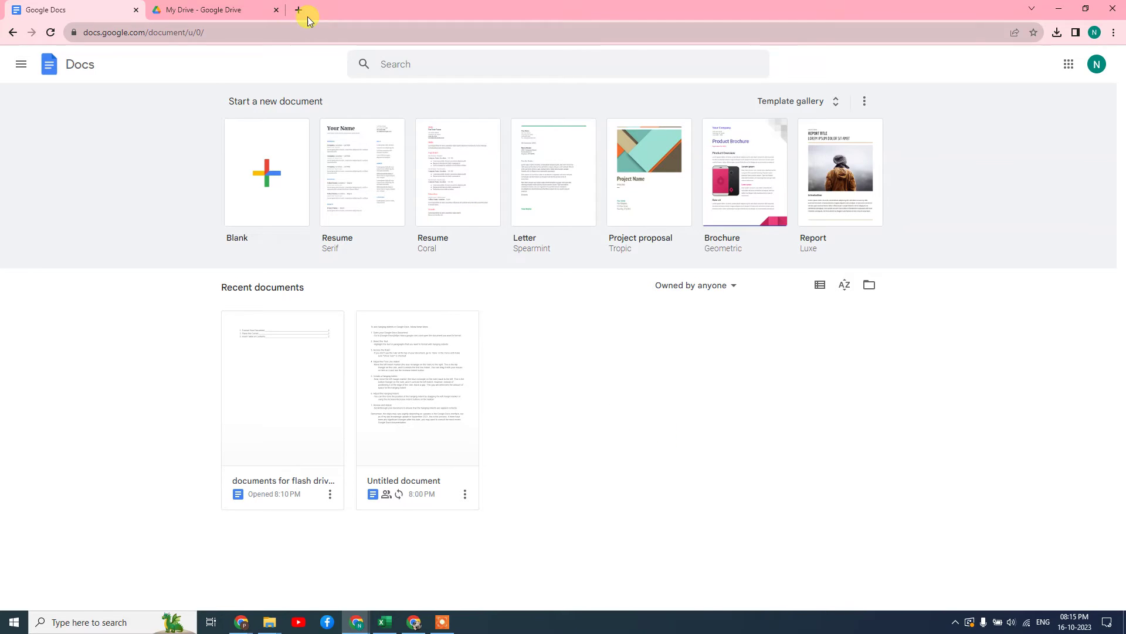
click(191, 9)
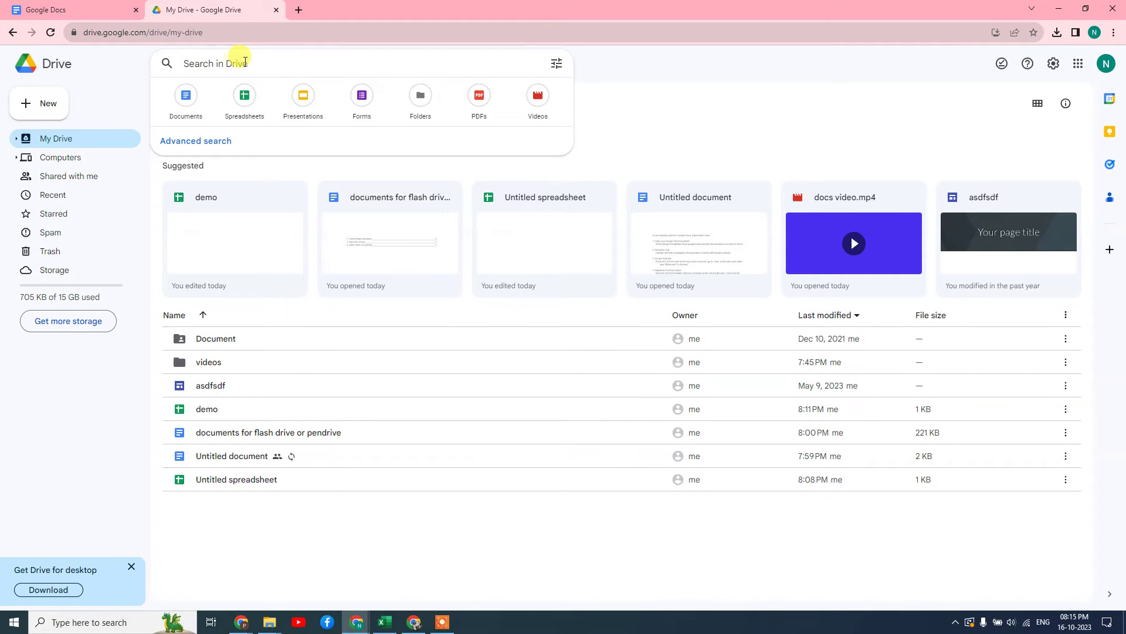
Filter results to Documents and choose Share > Share on Untitled document
click(199, 100)
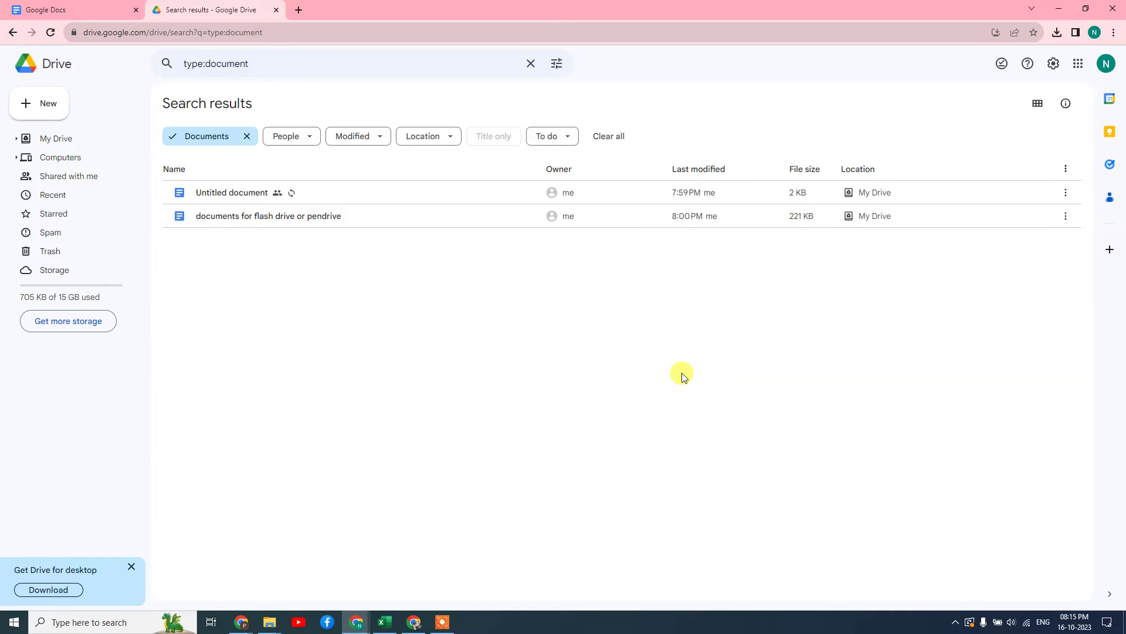
right_click(344, 196)
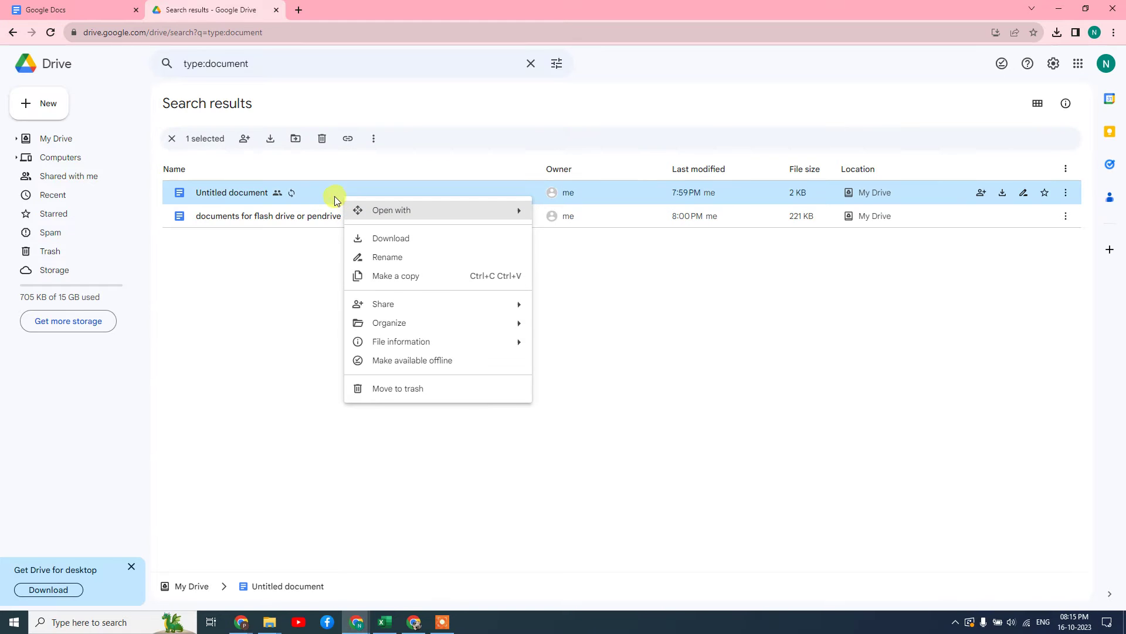
mouse_move(496, 314)
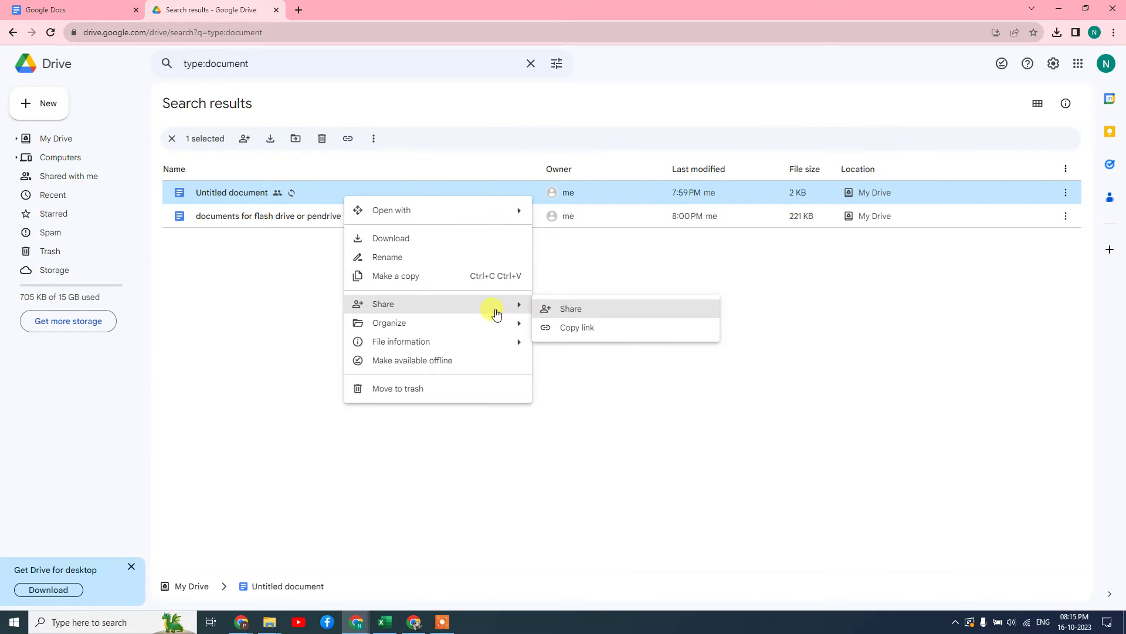
click(600, 312)
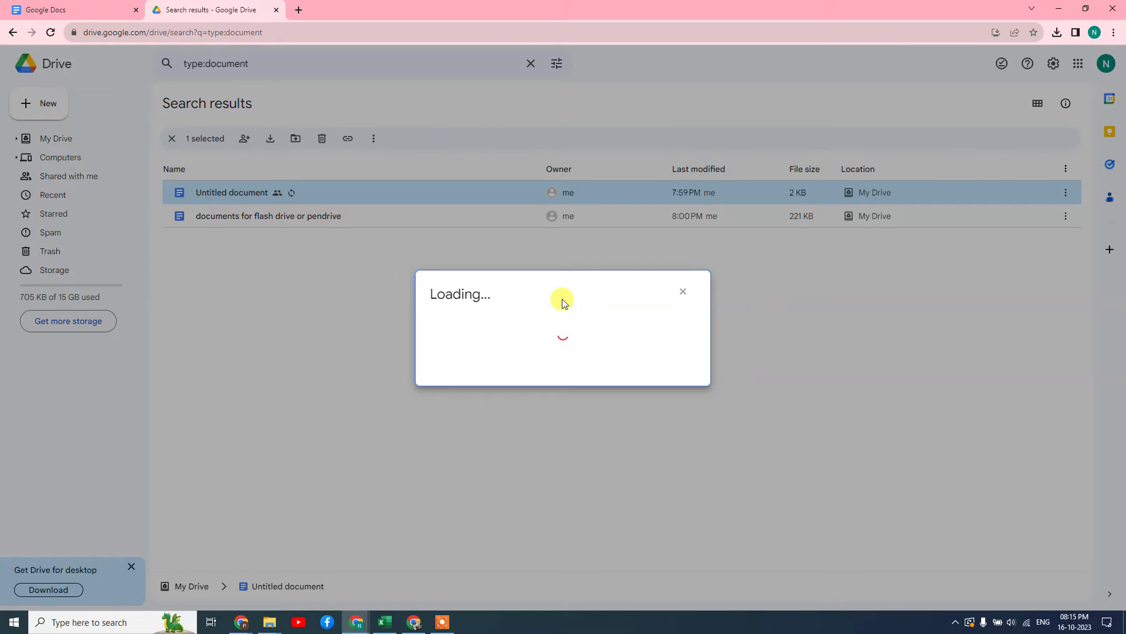
Let the Untitled document share dialog load, then select the Add people and groups field
drag(583, 294, 522, 260)
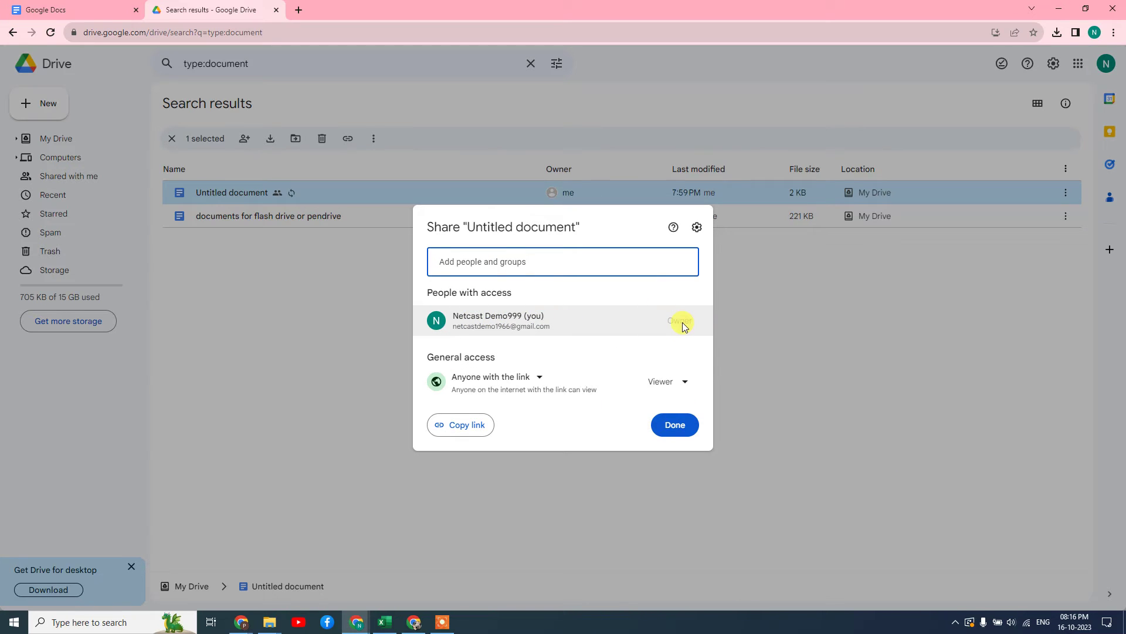
click(471, 264)
Add a suggested contact as recipient with the message 'dssafsa'
click(510, 289)
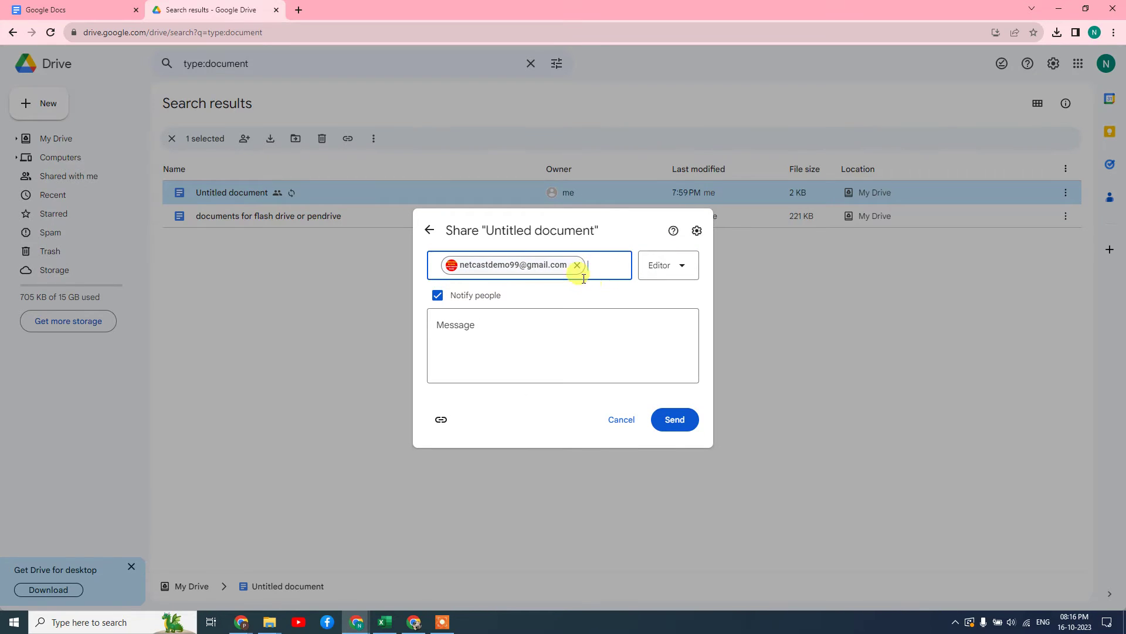
click(488, 325)
text(ds)
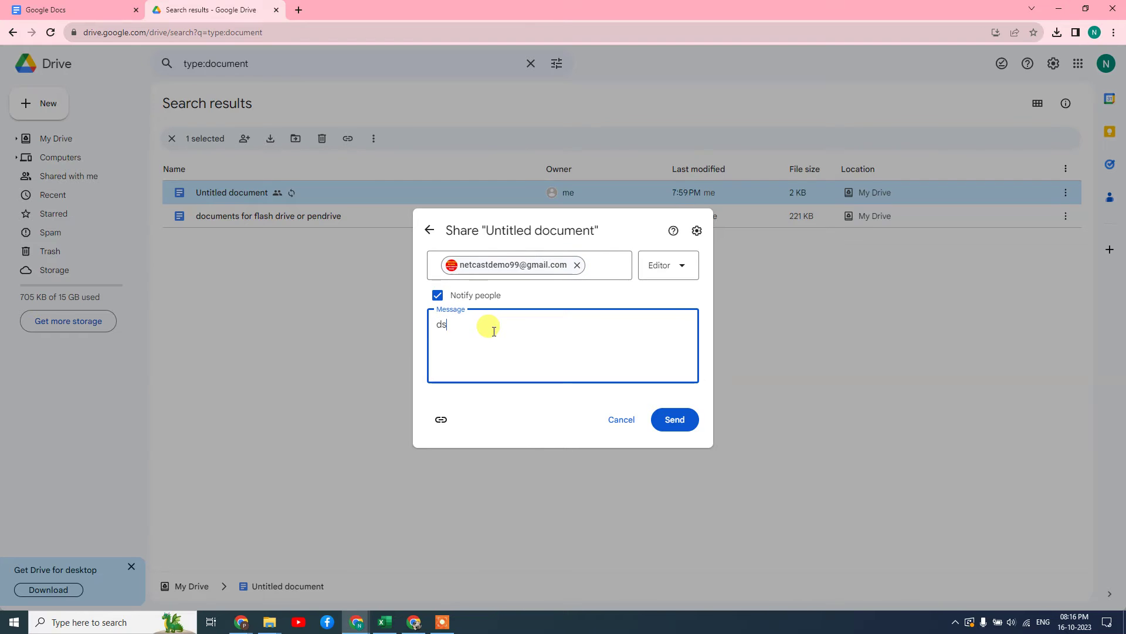
text(safsa)
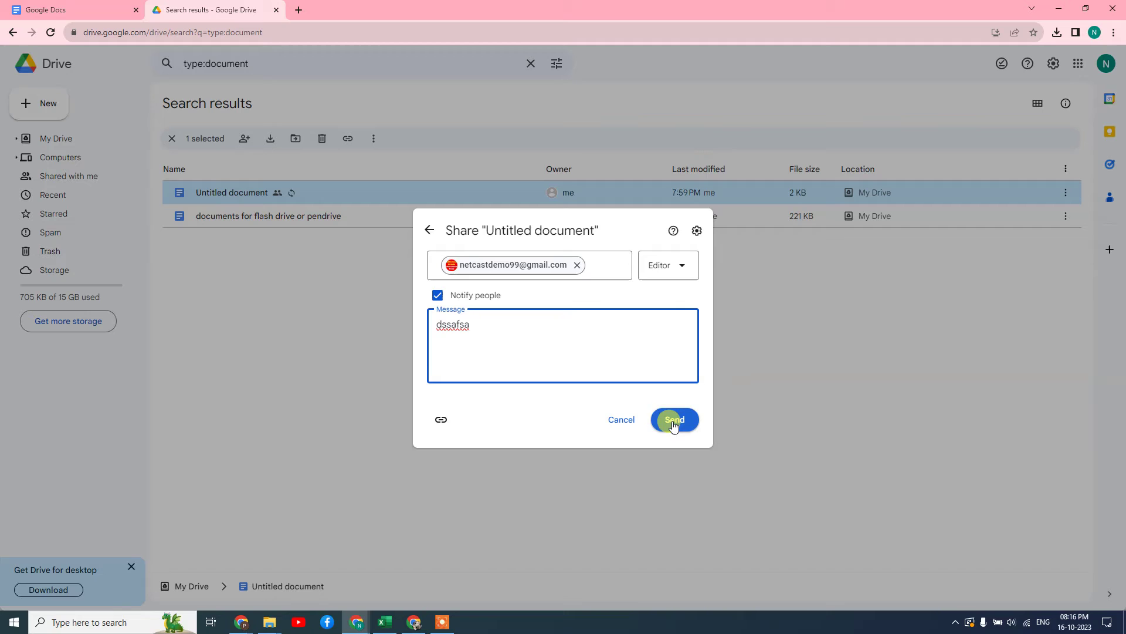
Try the Viewer and Commenter roles for the invitee, settling on Editor
click(678, 268)
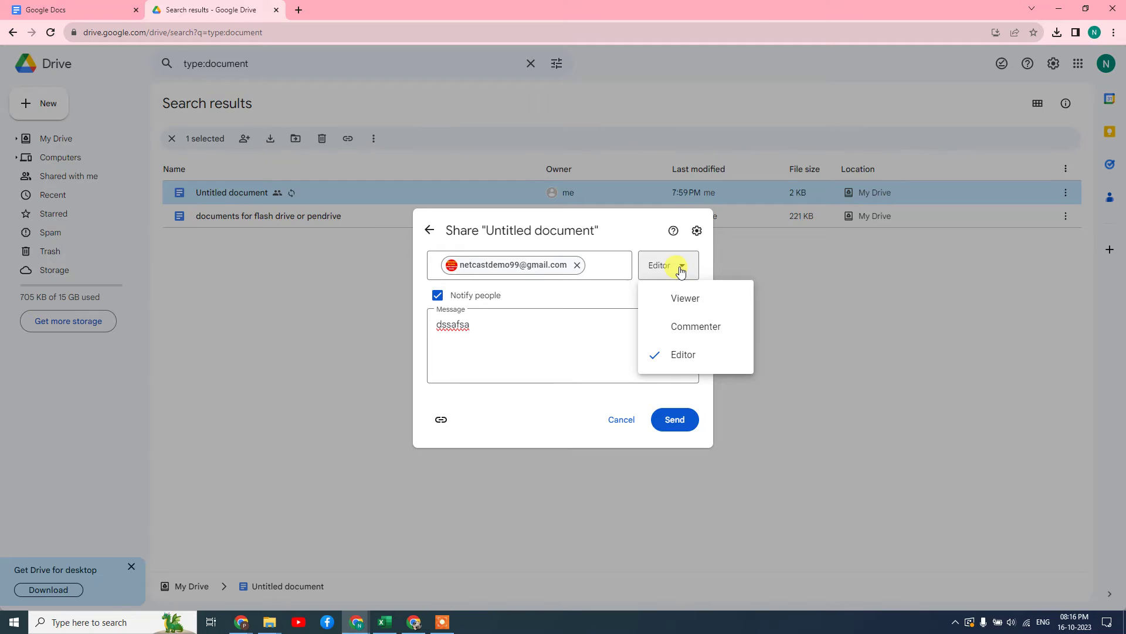
click(656, 299)
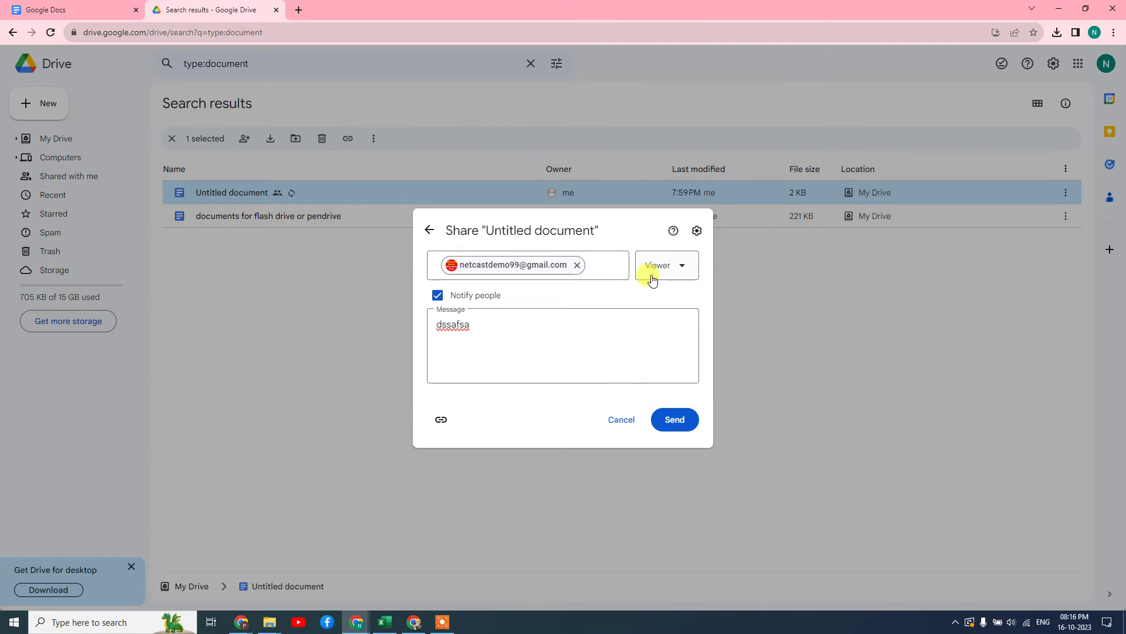
click(680, 269)
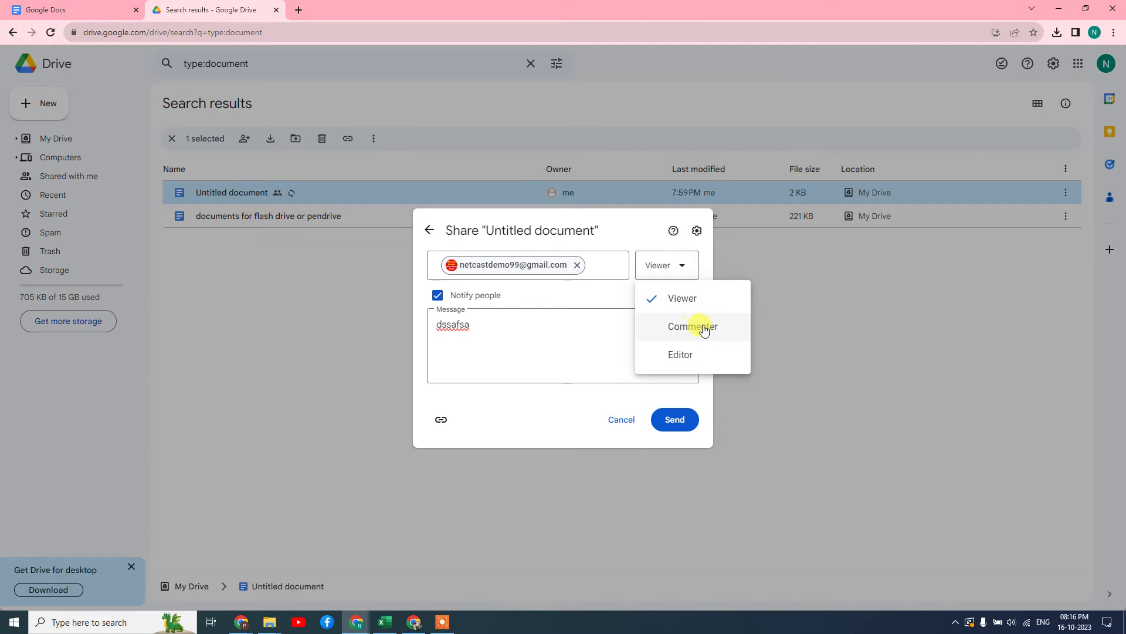
click(704, 323)
click(683, 269)
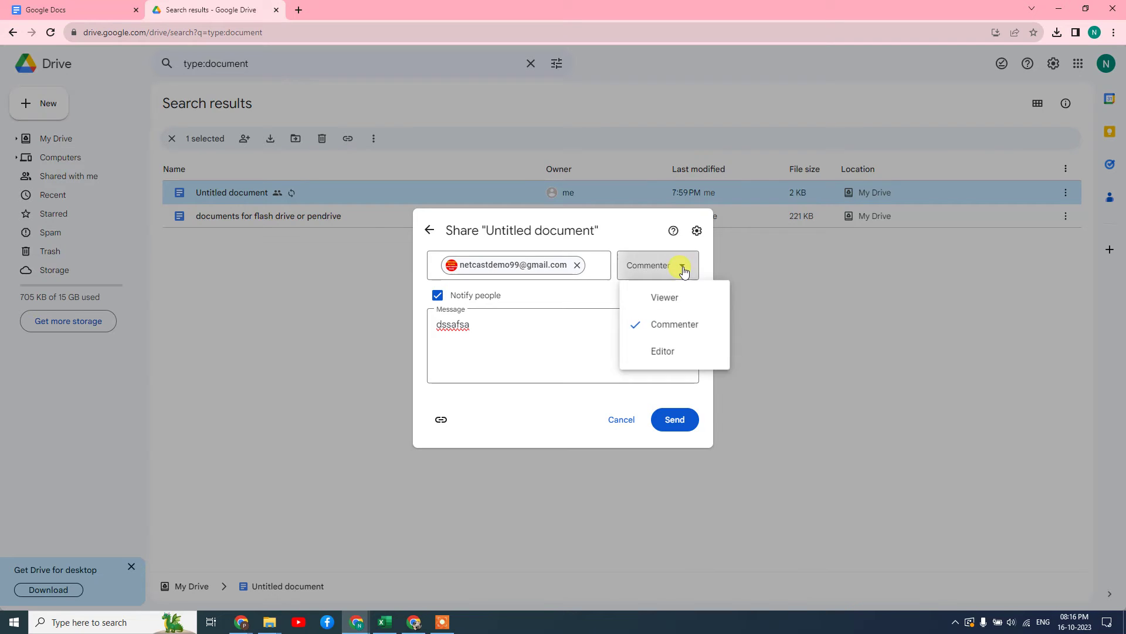
click(683, 357)
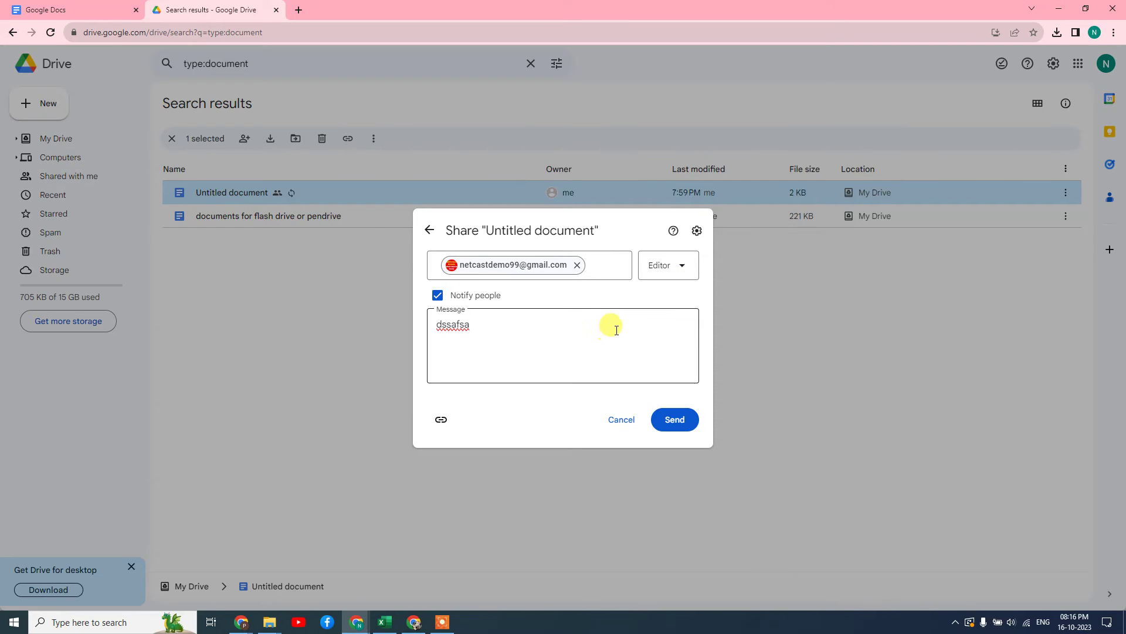
click(660, 264)
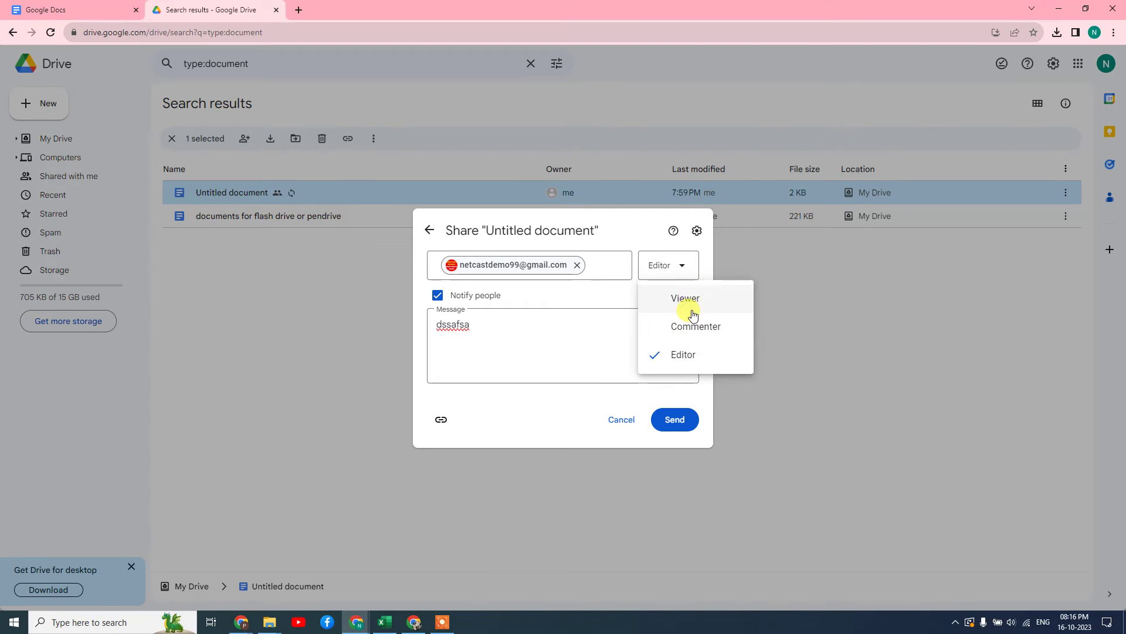
click(541, 298)
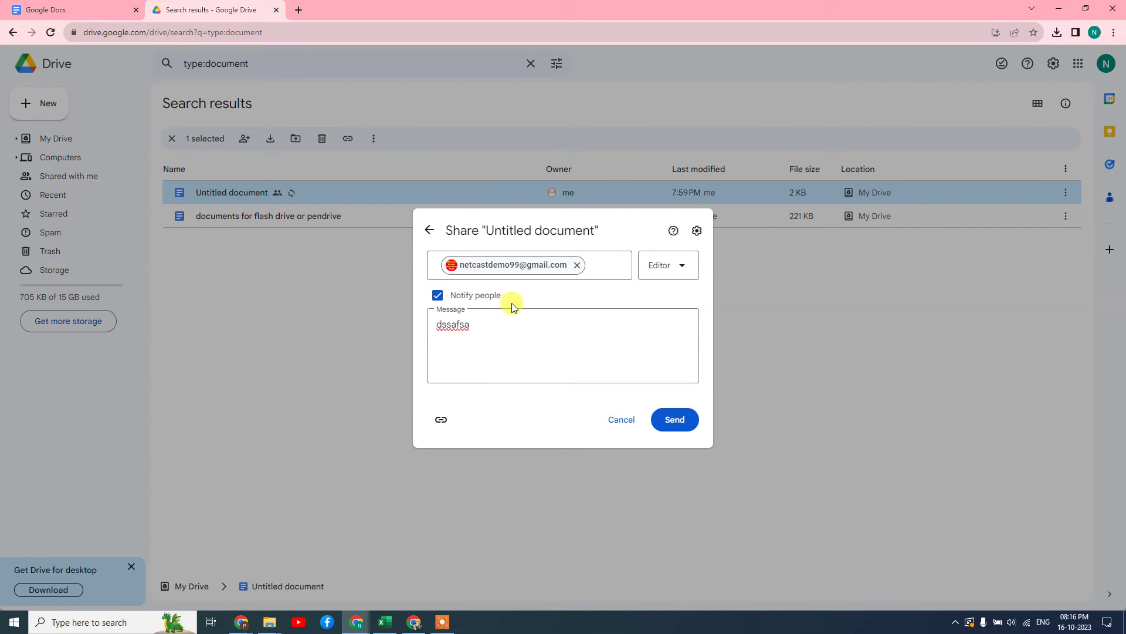
Return to the sharing overview and set General access to Restricted
click(429, 232)
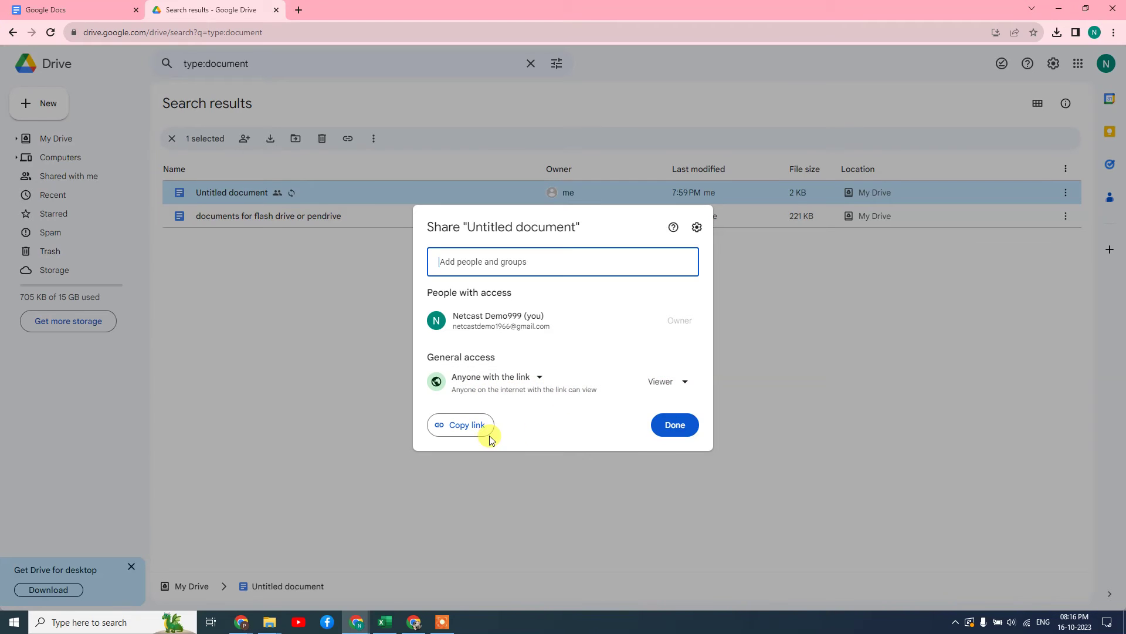
click(529, 380)
click(529, 404)
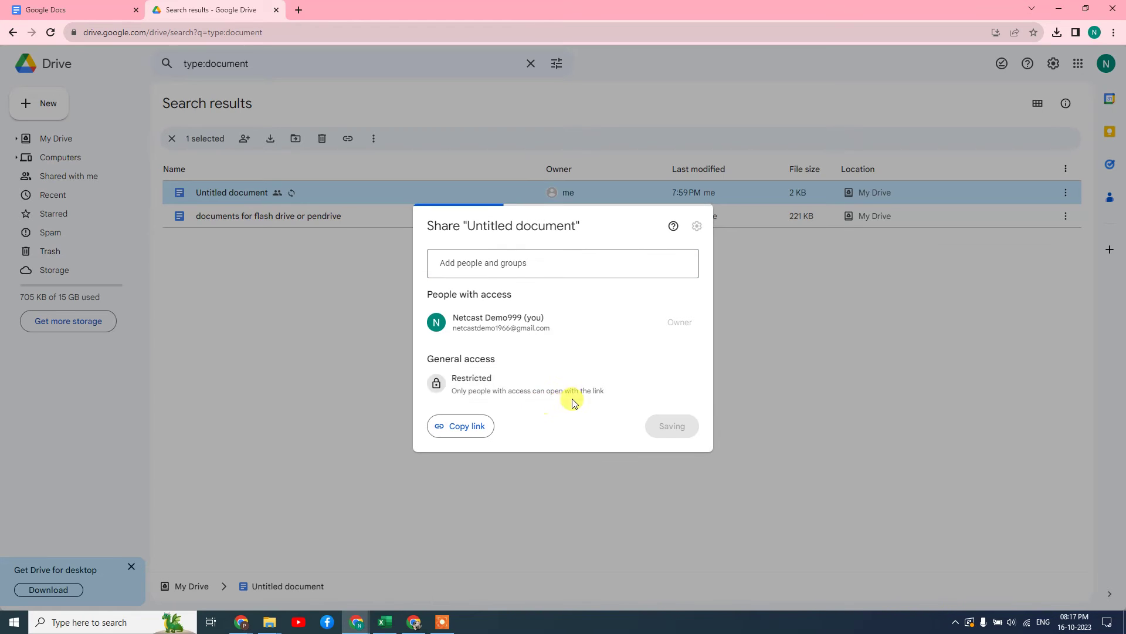
Add a suggested contact, back out of the invite, and copy the document link
click(503, 259)
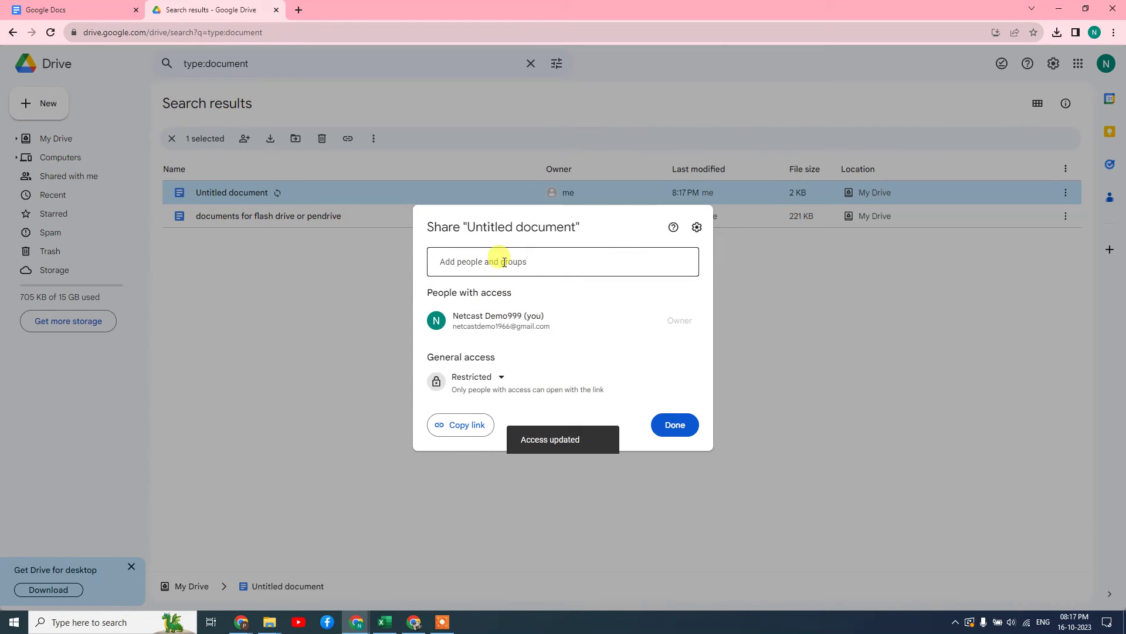
click(552, 296)
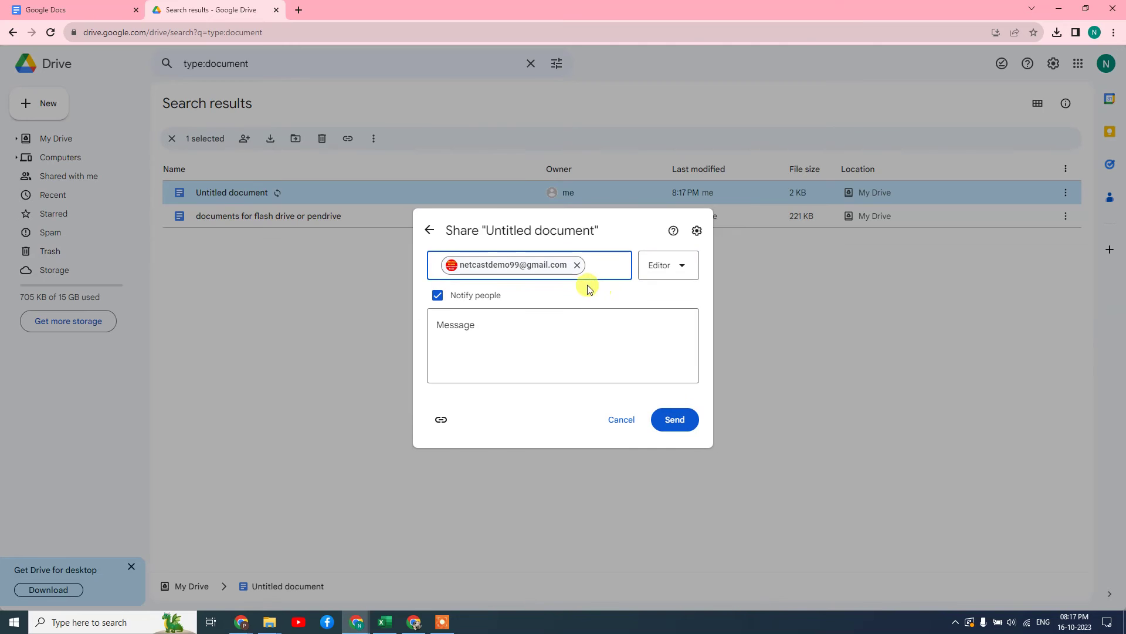
click(429, 230)
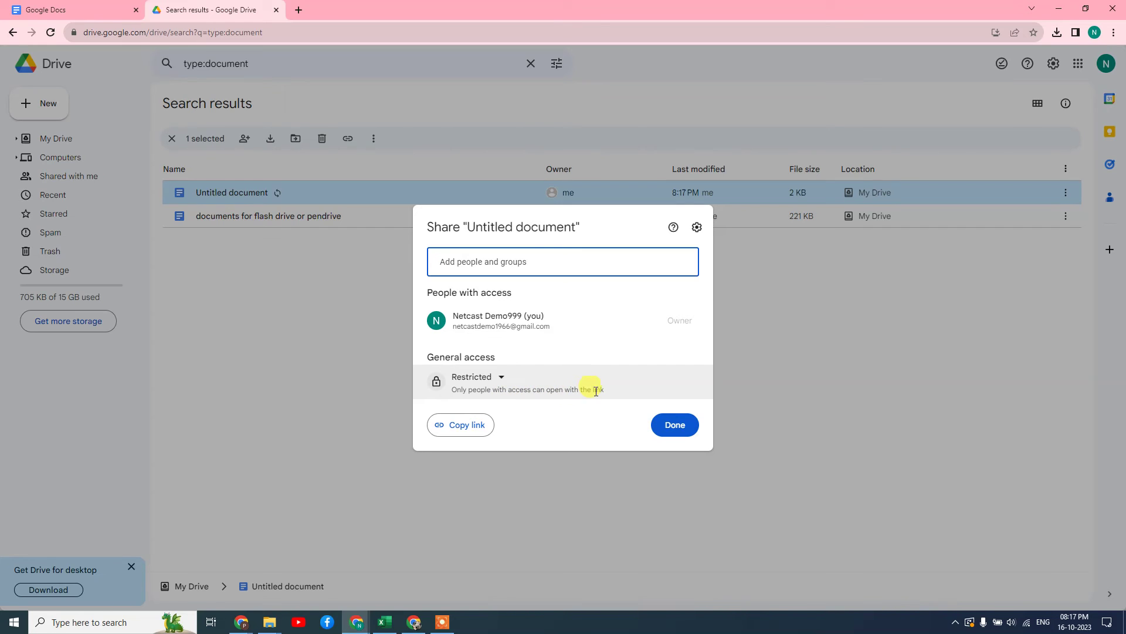
click(459, 426)
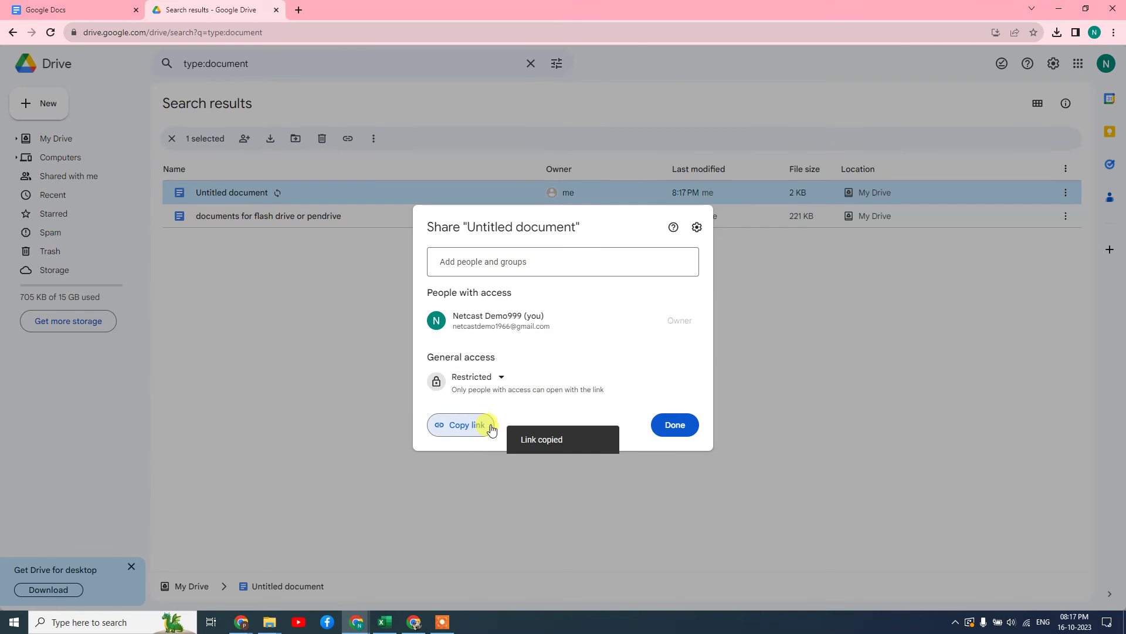
Paste the copied link into a new tab and confirm Untitled document loads
click(302, 13)
key(ctrl+v)
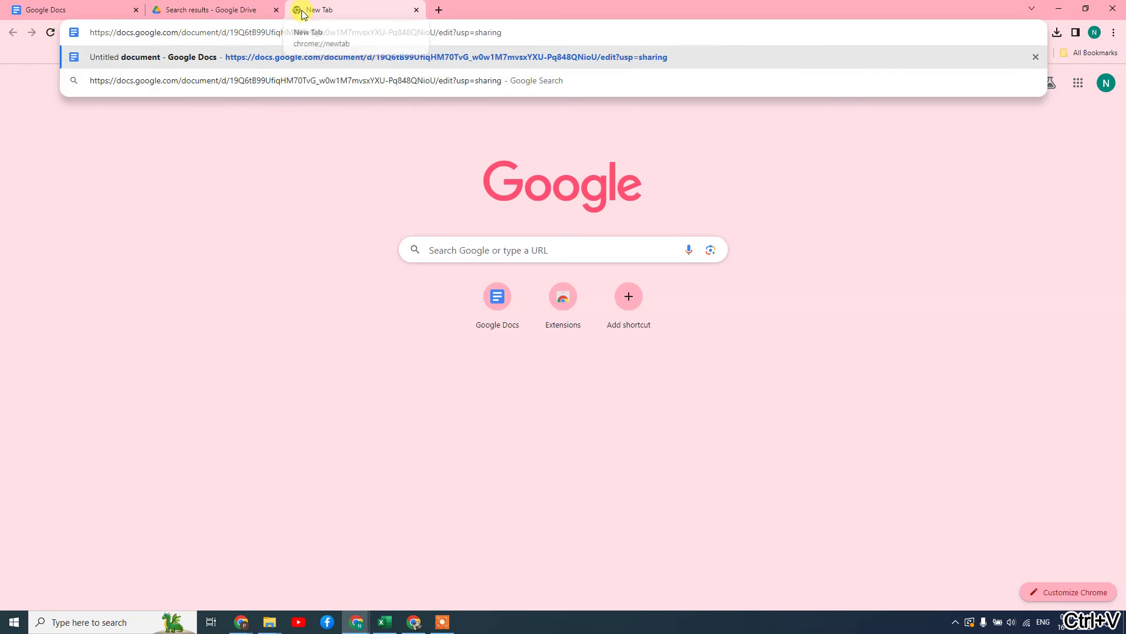
key(Return)
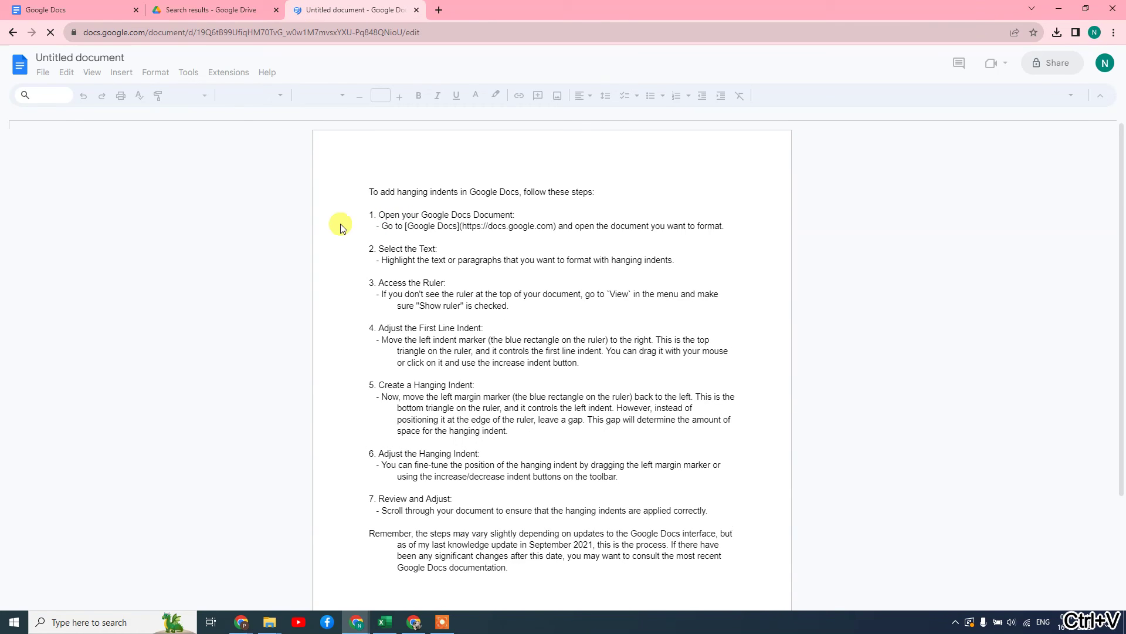
click(221, 10)
click(372, 11)
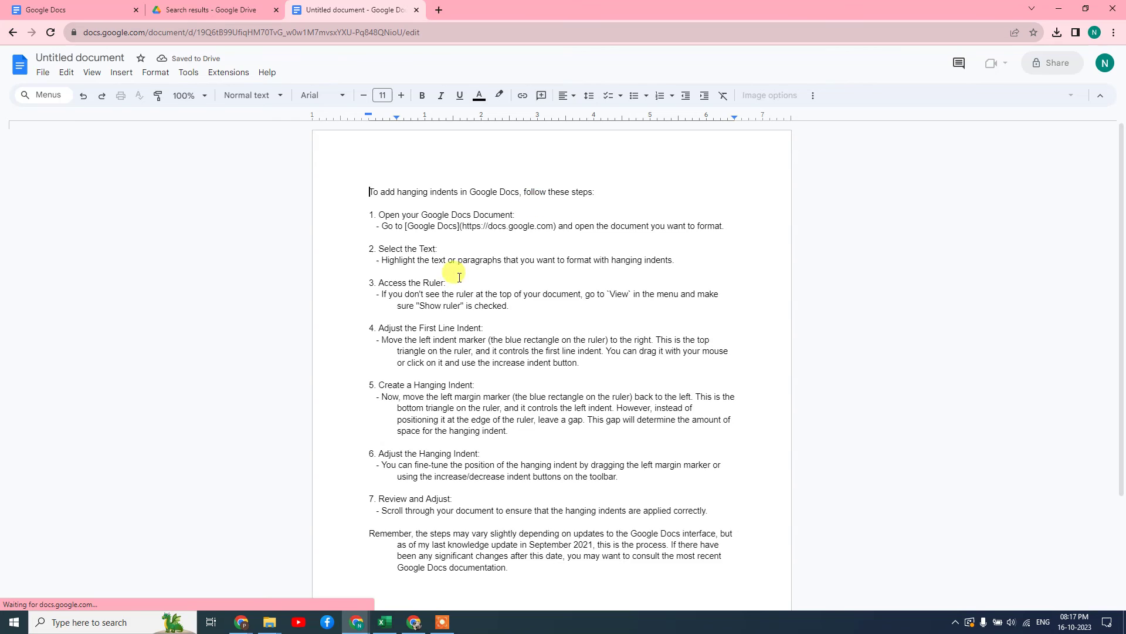
scroll(634, 271, down, 3)
scroll(536, 293, up, 3)
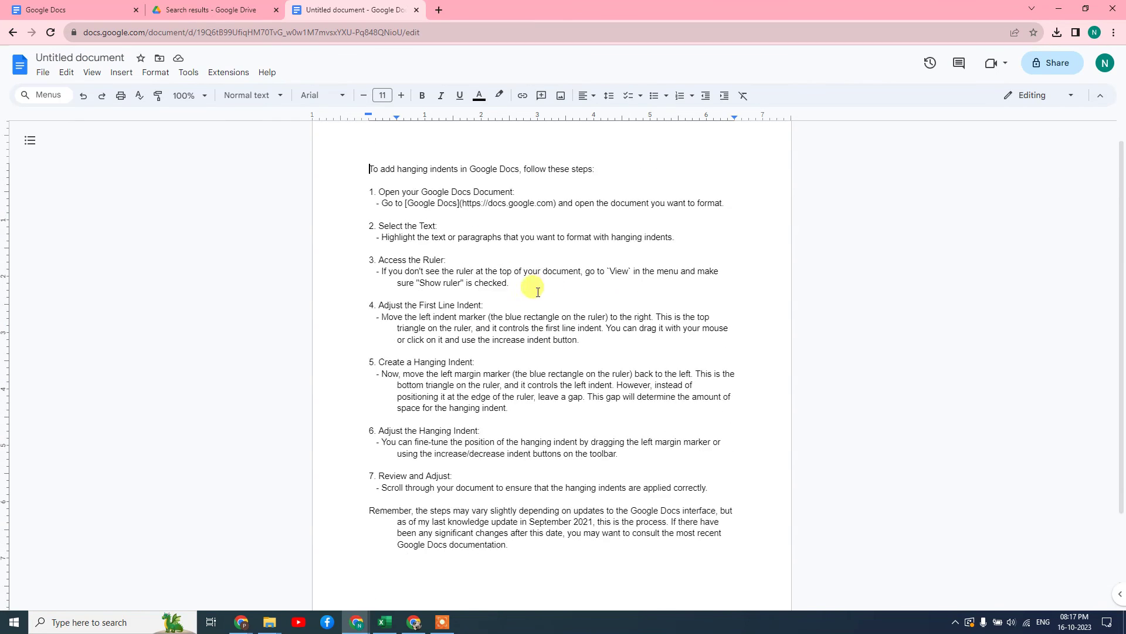
Set General access to Anyone with the link (Viewer) and copy the link
click(221, 7)
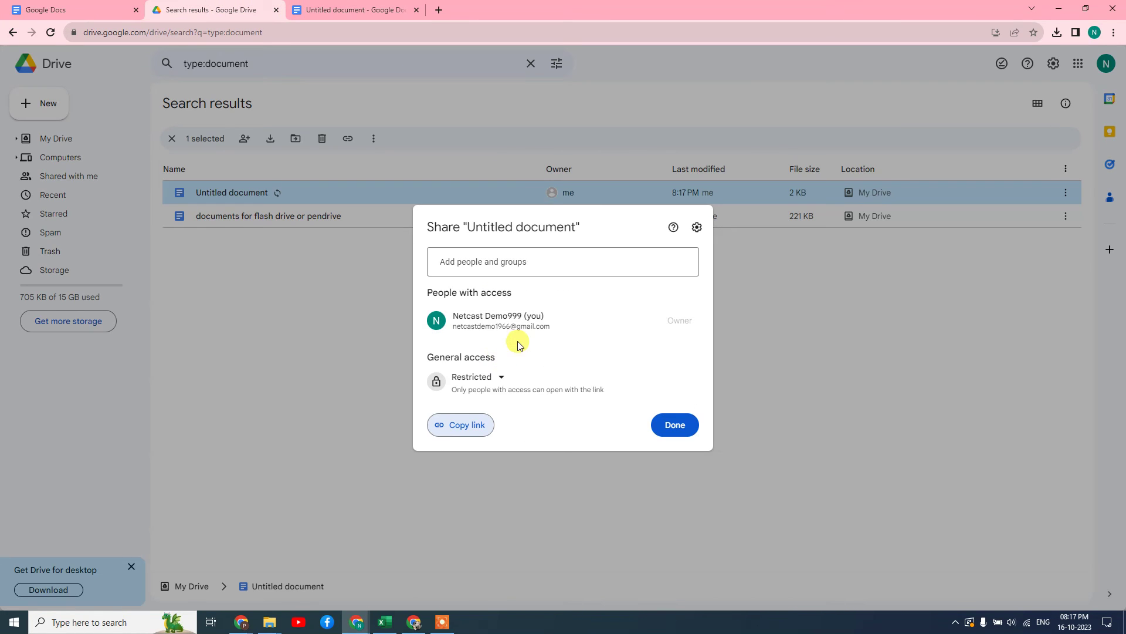
click(496, 378)
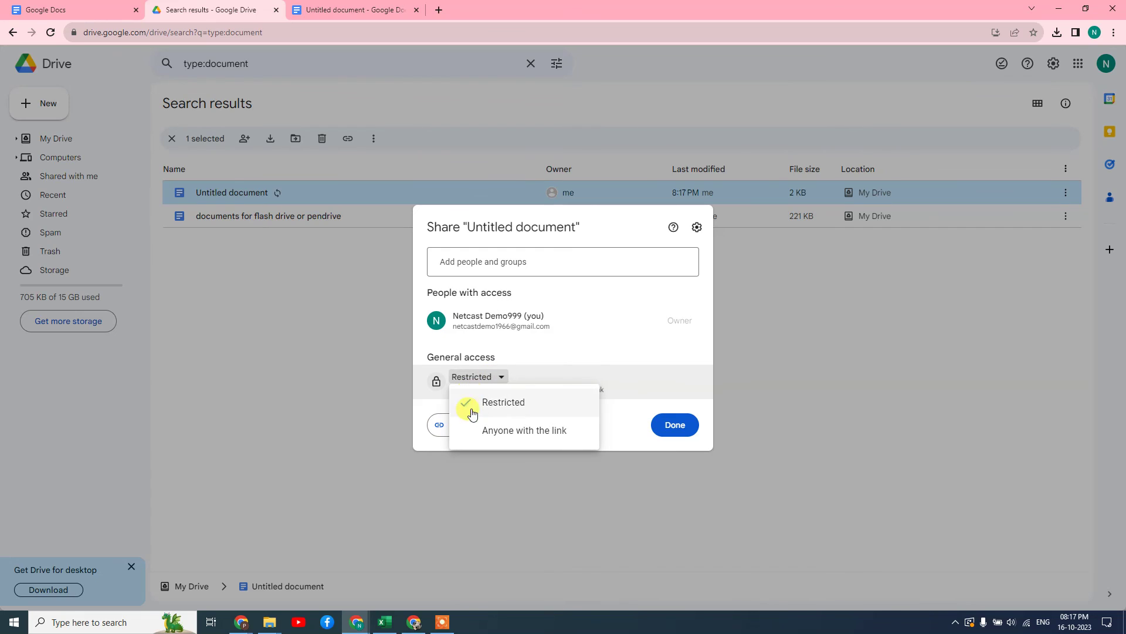
click(546, 434)
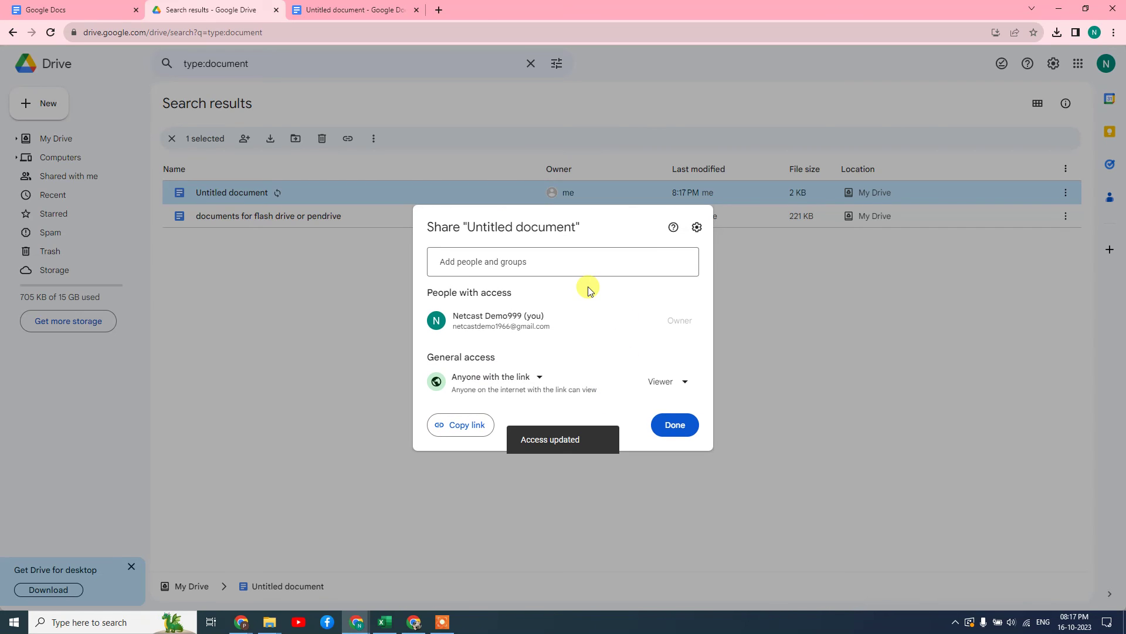
click(461, 427)
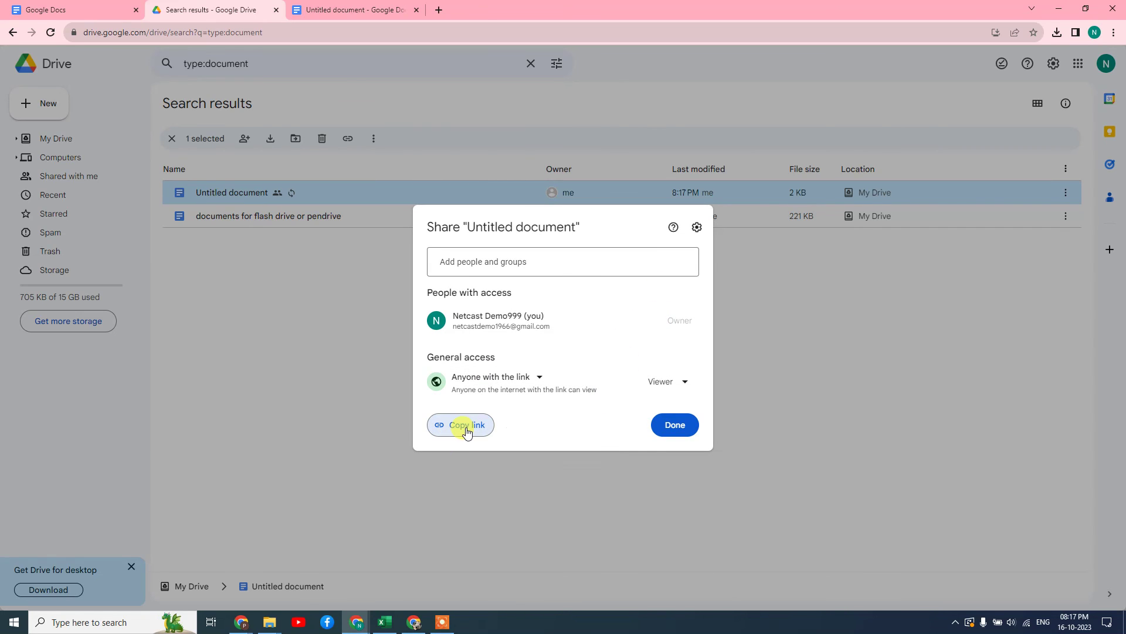
Check the document tab, copy the link again, and close the share dialog with Done
click(337, 7)
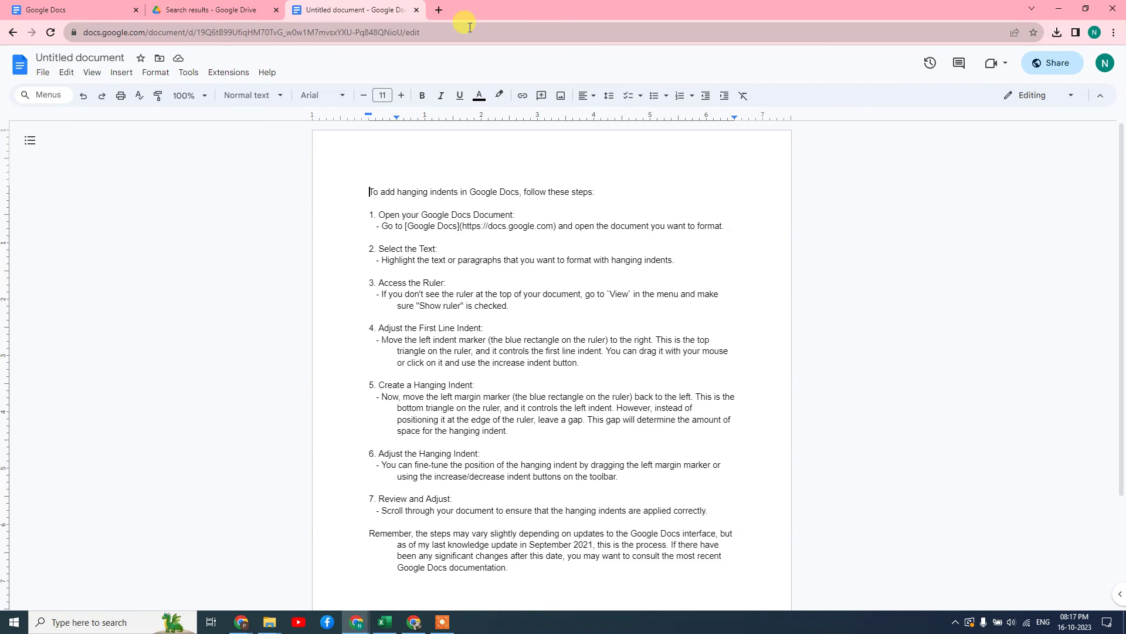
click(223, 5)
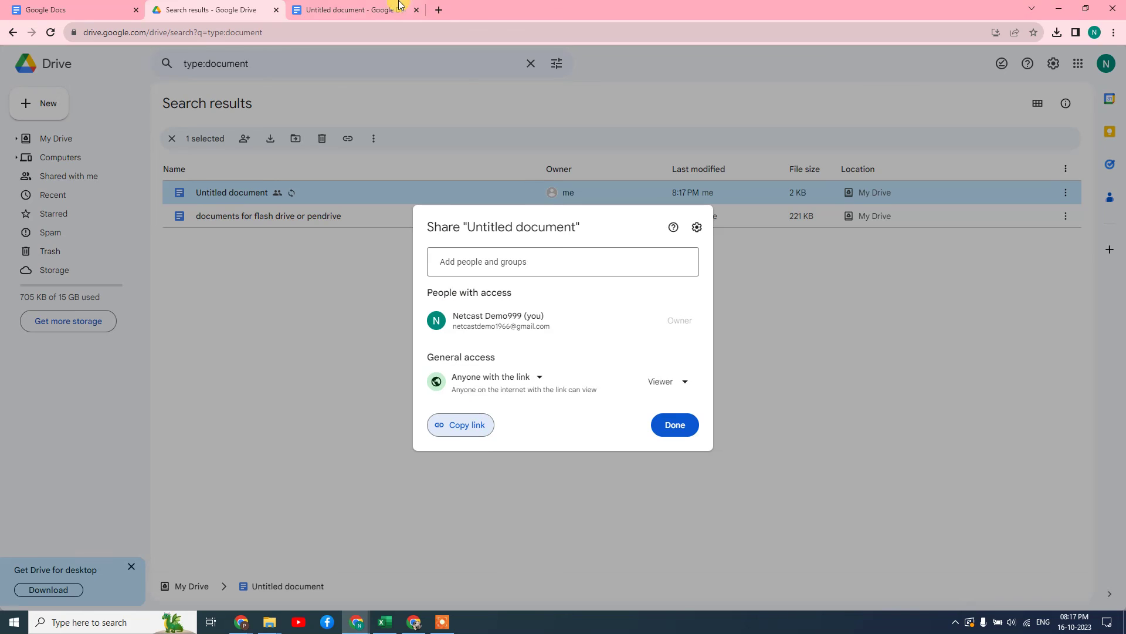
click(351, 8)
click(233, 6)
click(461, 428)
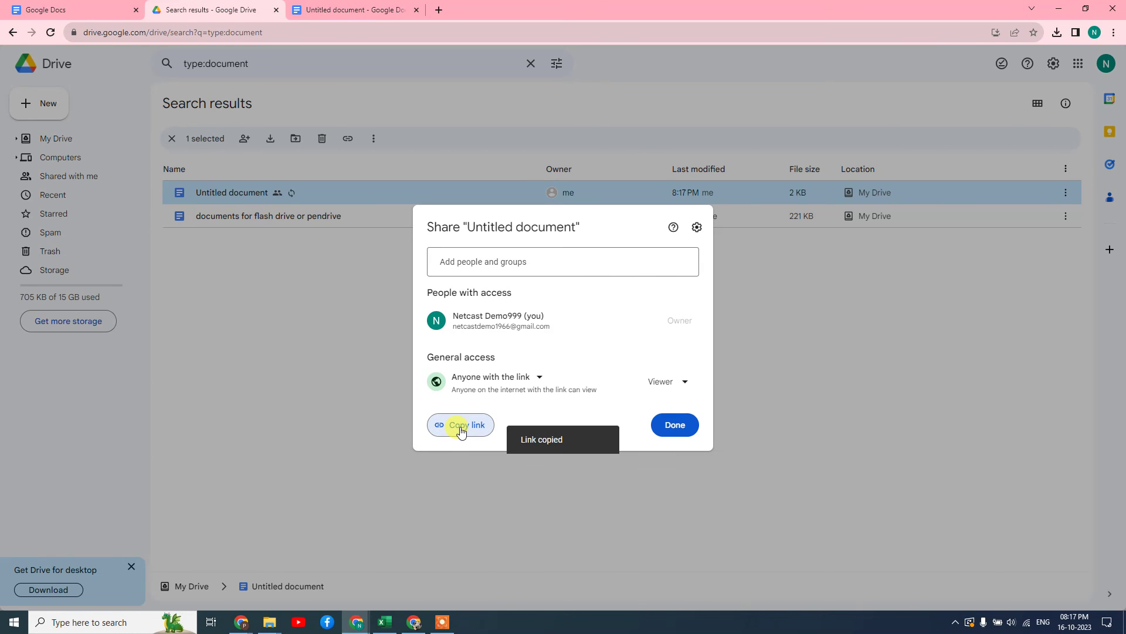
click(375, 5)
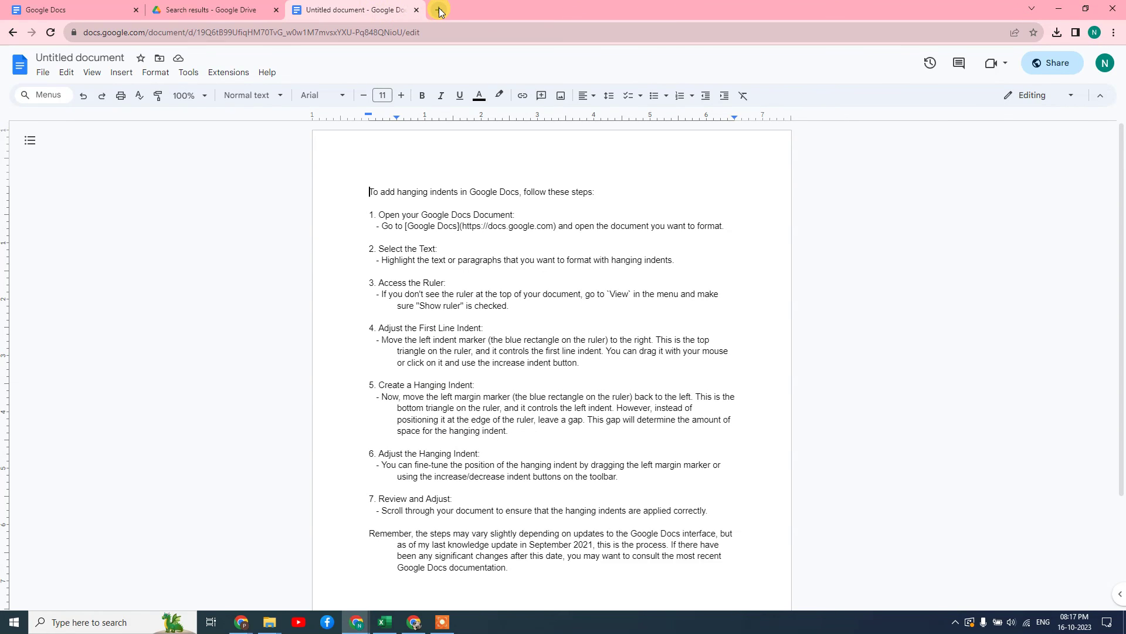
click(217, 5)
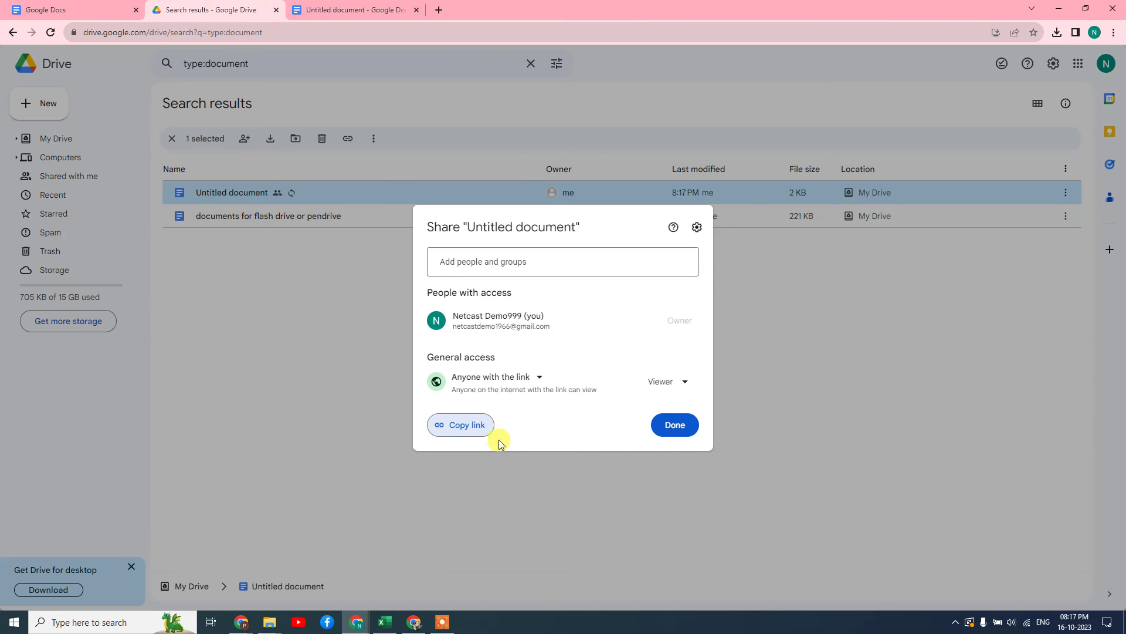
click(676, 435)
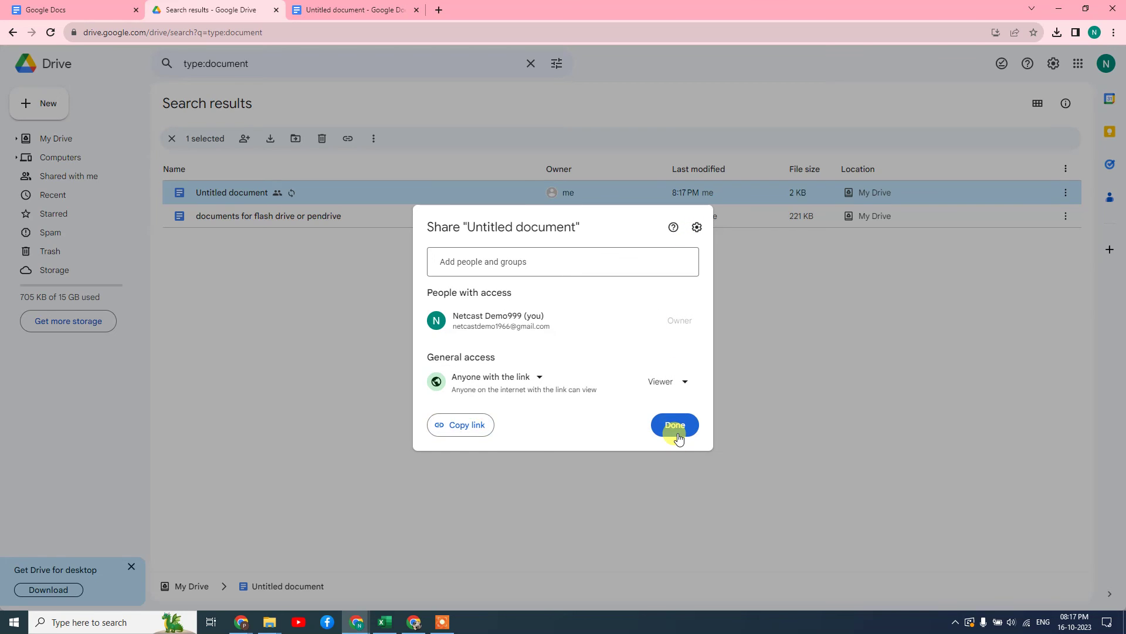